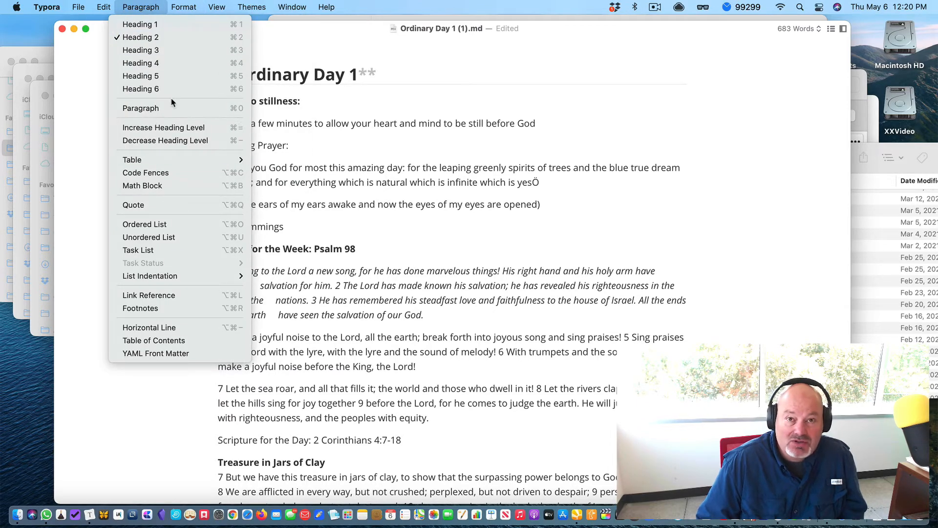
# Format the "Ordinary Day 1" title as Heading 1
pyautogui.click(315, 111)
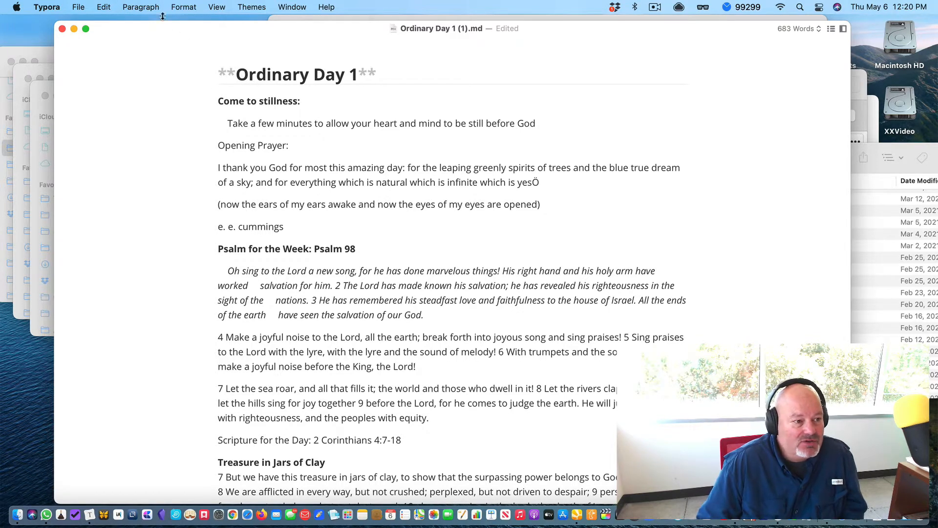
pyautogui.click(139, 8)
pyautogui.click(140, 24)
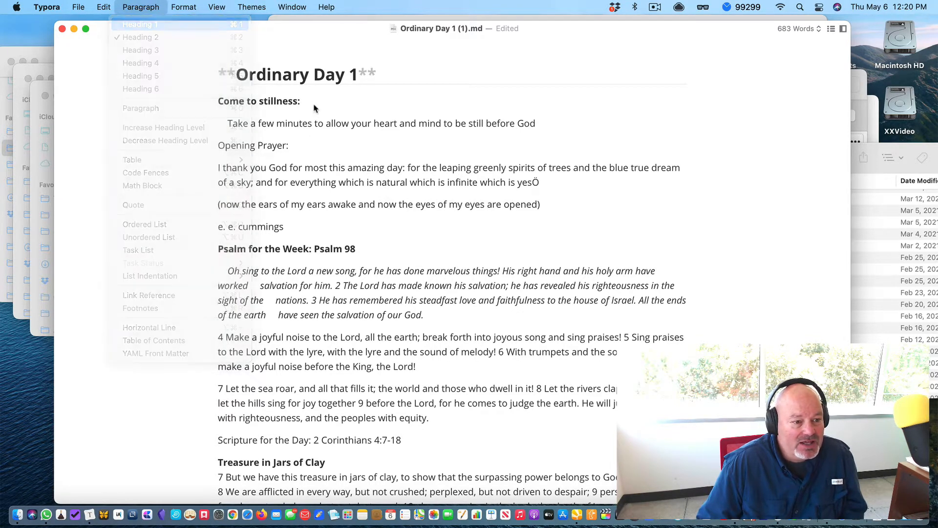
# Remove the bold (Strong) formatting from the "Ordinary Day 1" title text
pyautogui.click(191, 8)
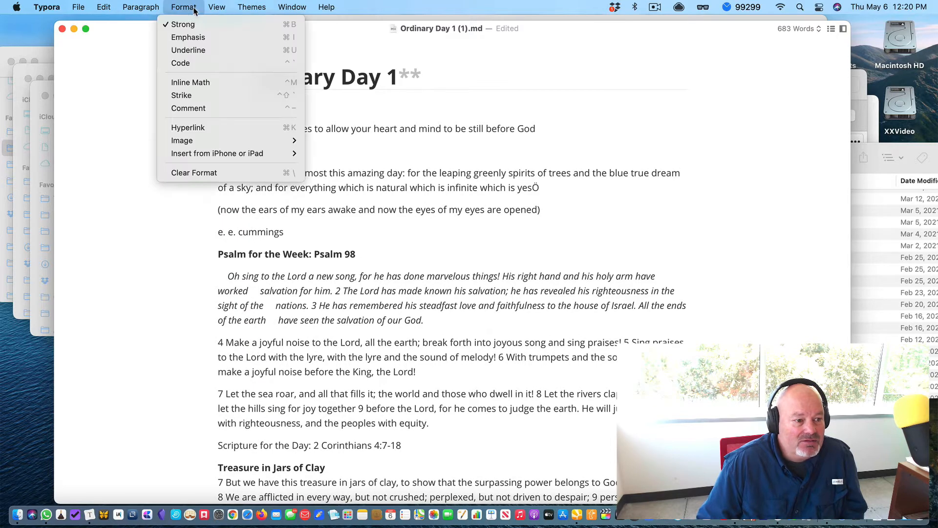
pyautogui.click(360, 92)
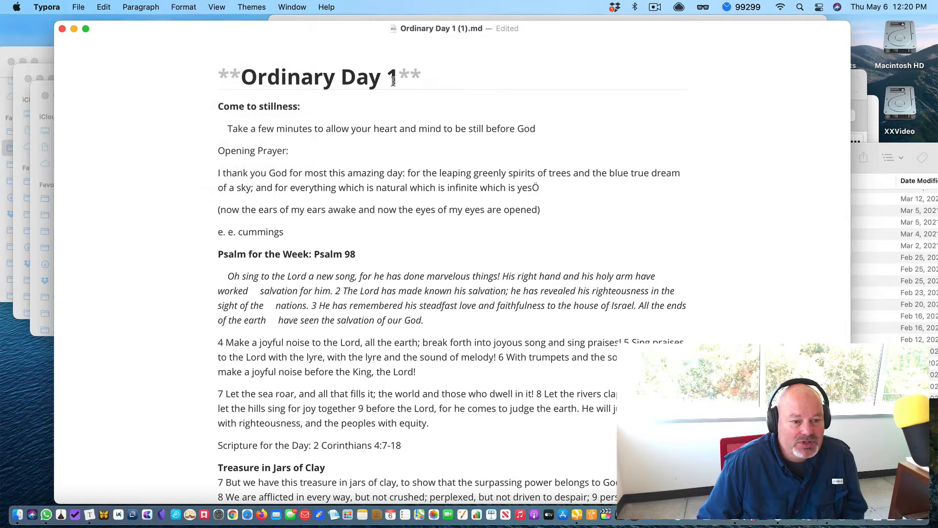
pyautogui.moveTo(398, 79); pyautogui.dragTo(245, 92)
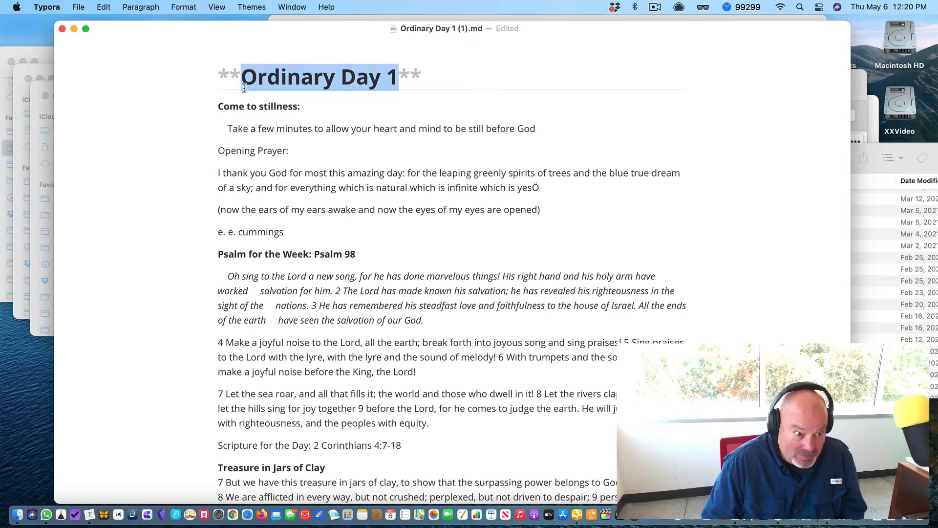
pyautogui.press('super+b')
pyautogui.press('super+b')
pyautogui.press('super+b')
pyautogui.press('super+b')
pyautogui.press('super+b')
pyautogui.press('super+b')
pyautogui.press('super+b')
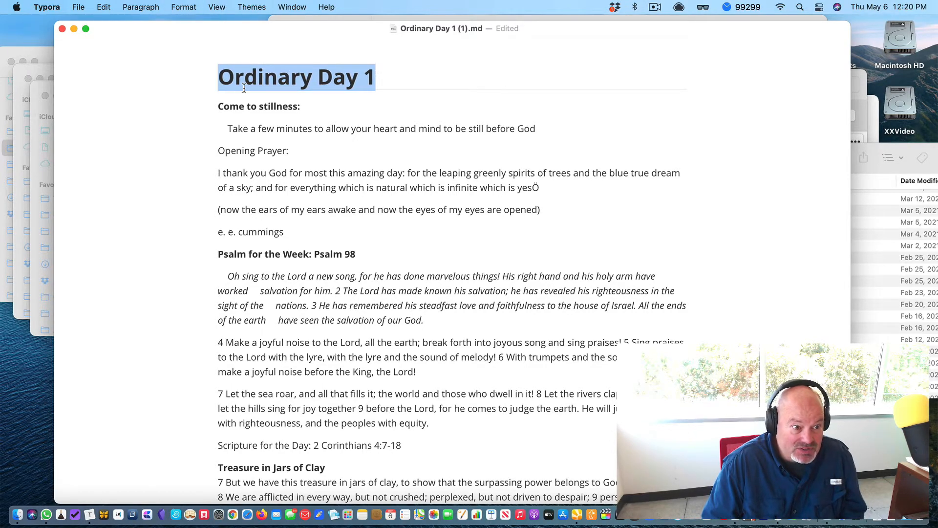
pyautogui.press('super+b')
pyautogui.press('super+b')
pyautogui.press('super+b')
pyautogui.press('super+b')
pyautogui.press('super+b')
pyautogui.press('super+b')
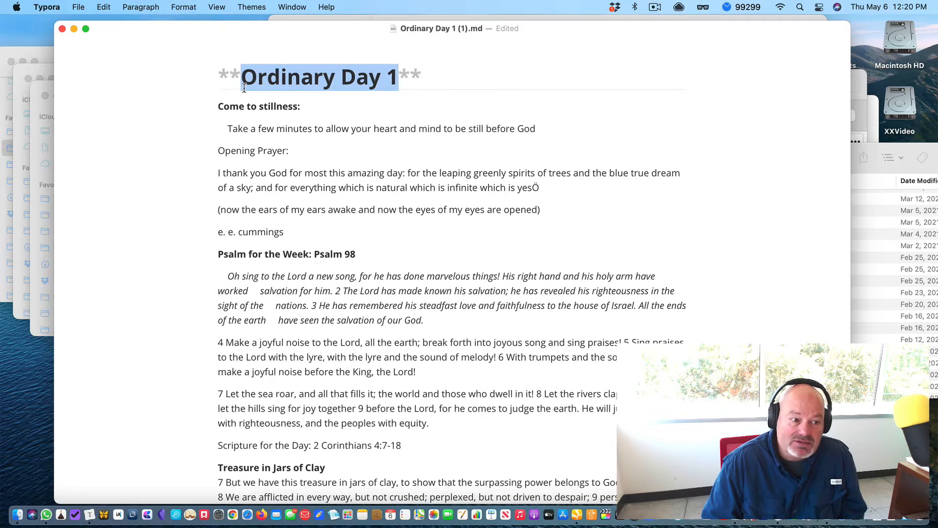
pyautogui.press('super+b')
pyautogui.press('super+b')
pyautogui.press('super+b')
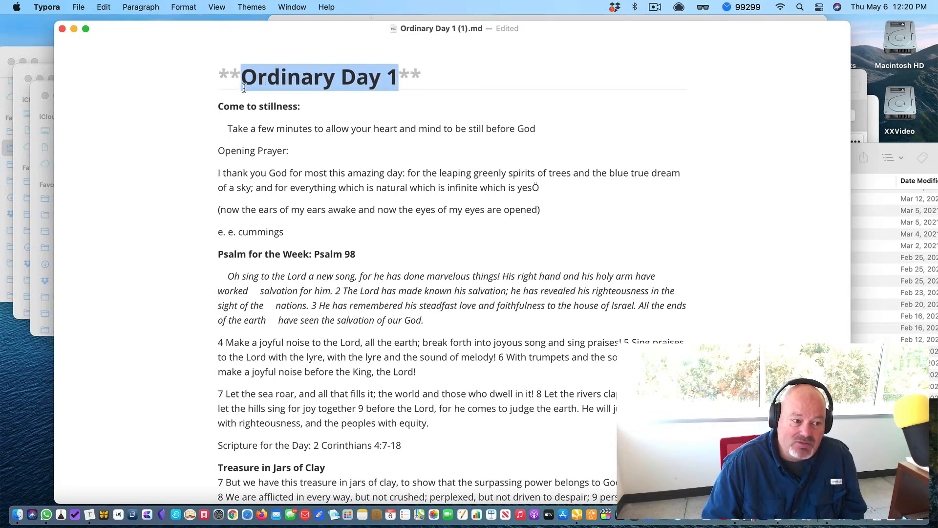
pyautogui.press('super+b')
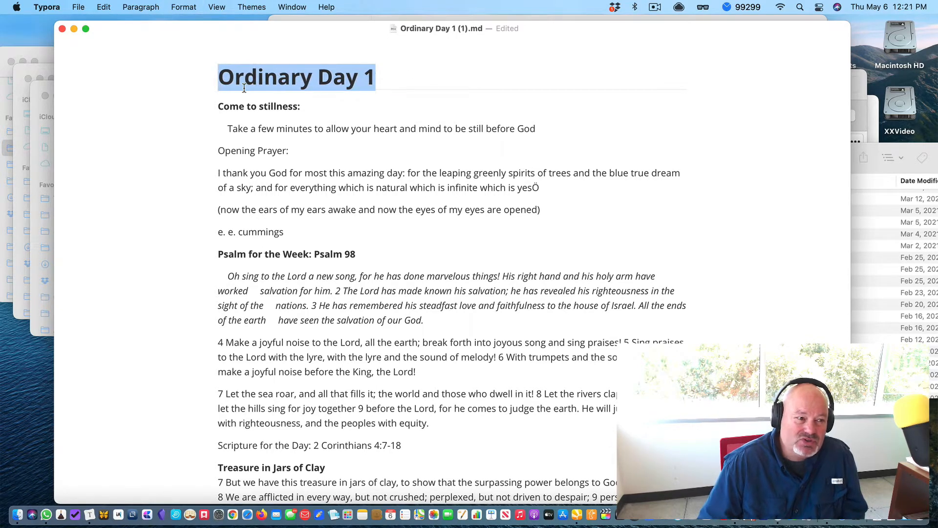
# Check which paragraph level is applied to the title and to the "Come to stillness:" line
pyautogui.click(150, 11)
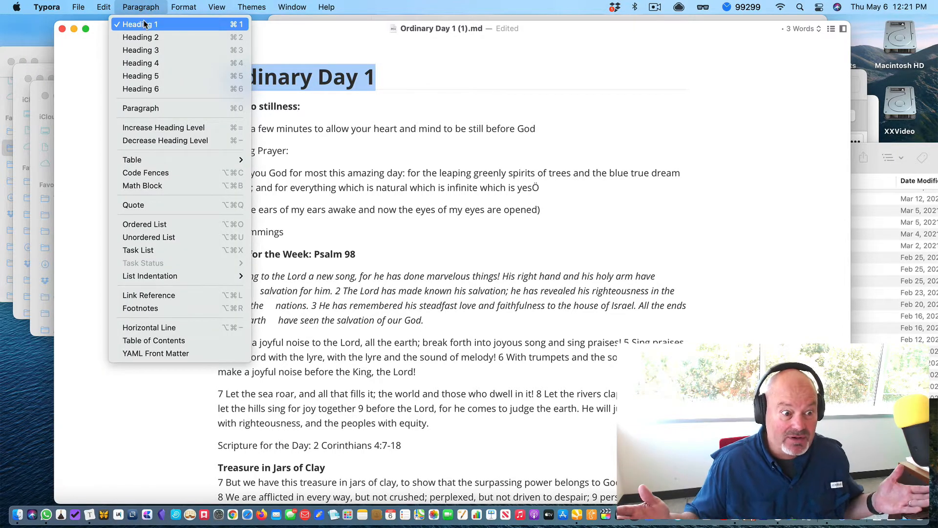
pyautogui.click(281, 105)
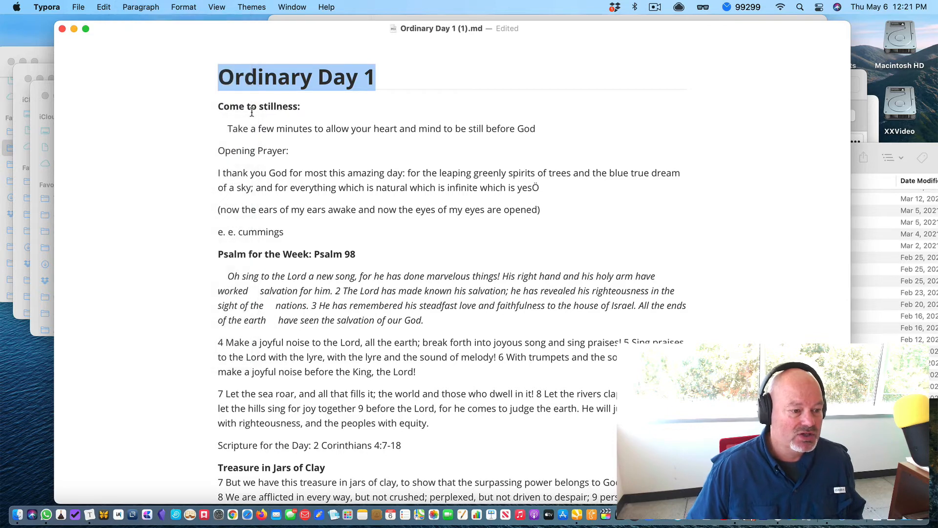
pyautogui.click(217, 106)
pyautogui.click(150, 9)
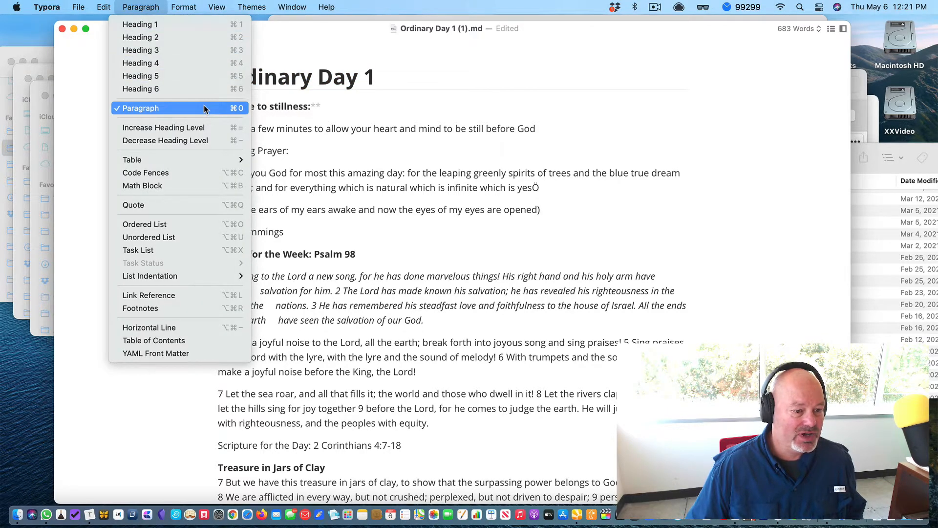
pyautogui.click(320, 113)
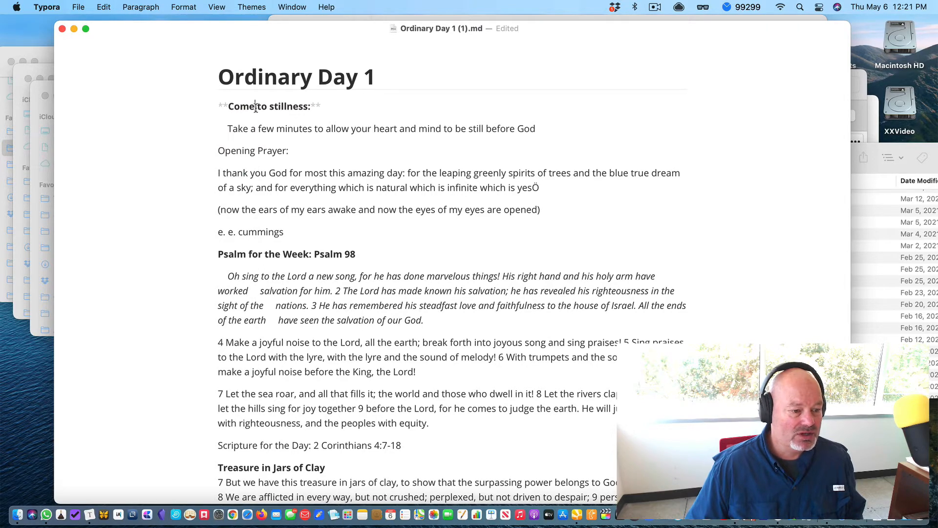
# Remove the bold formatting from the "Come to stillness:" line and check its character formatting
pyautogui.tripleClick(256, 108)
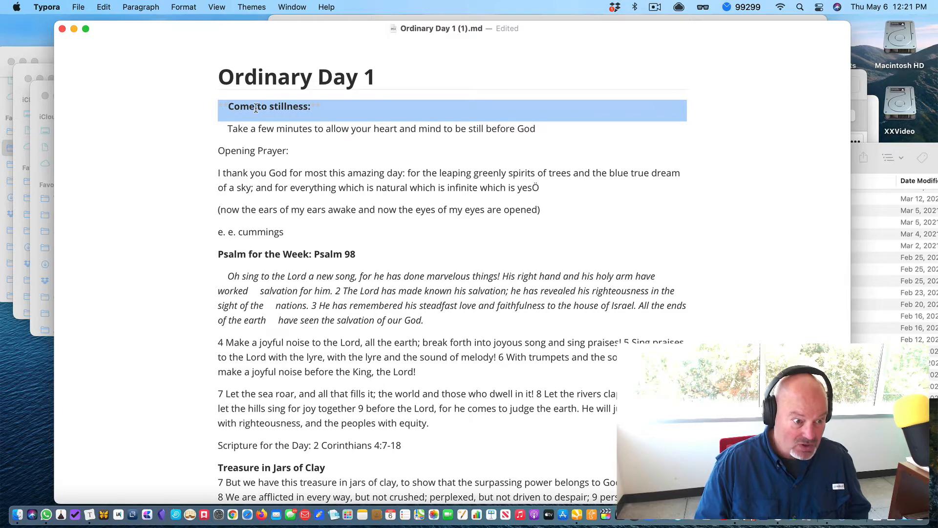
pyautogui.press('super+b')
pyautogui.press('super+b')
pyautogui.press('super+b')
pyautogui.press('super+b')
pyautogui.press('super+b')
pyautogui.press('super+b')
pyautogui.press('super+b')
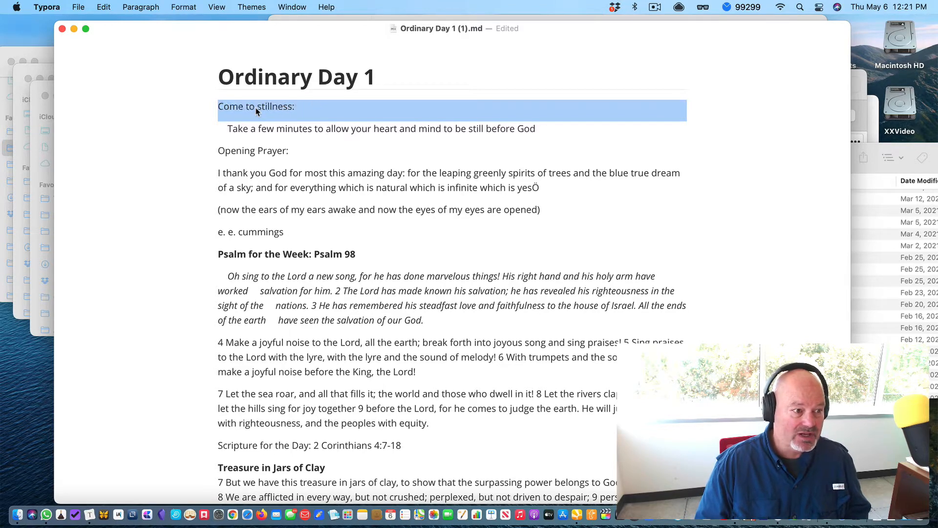
pyautogui.click(182, 6)
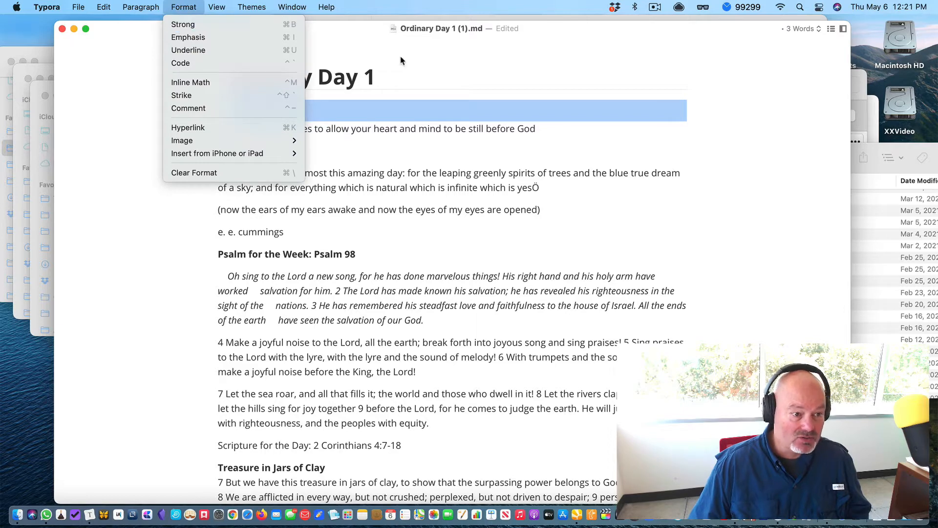
pyautogui.click(378, 79)
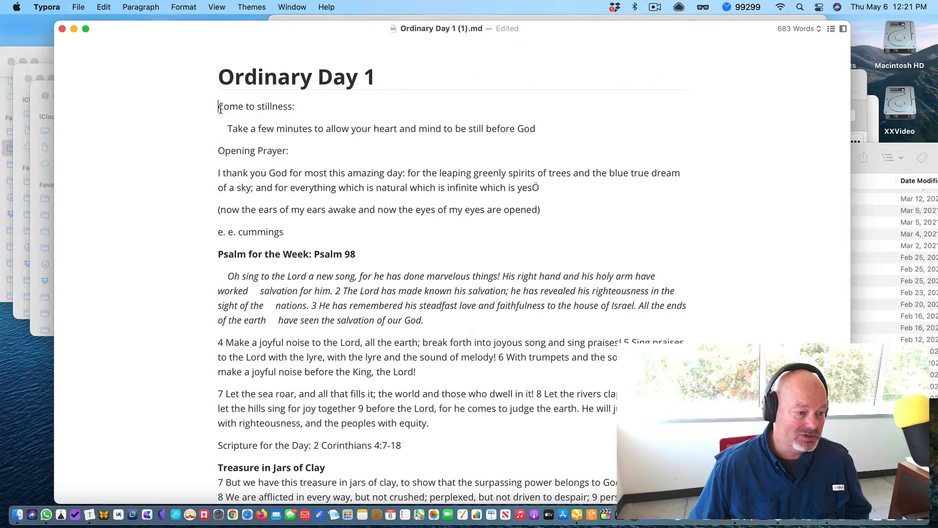
pyautogui.click(220, 113)
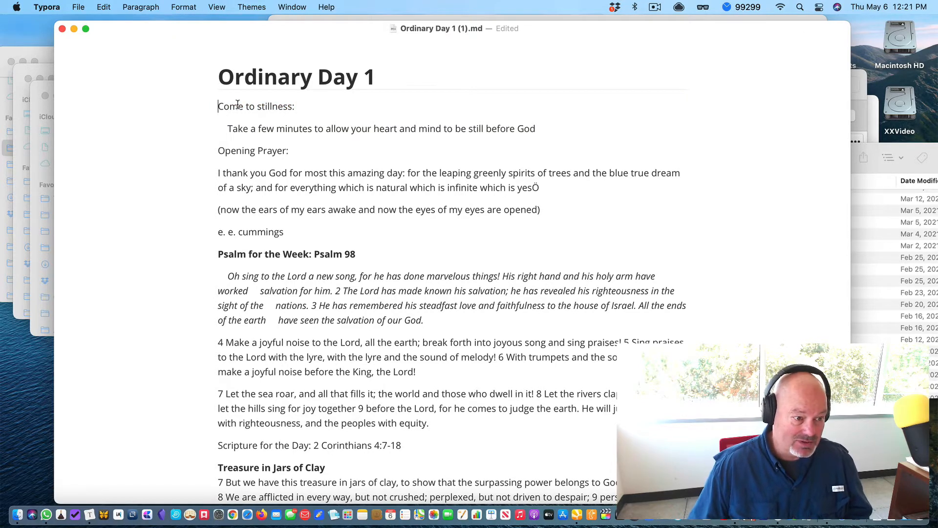
pyautogui.tripleClick(237, 106)
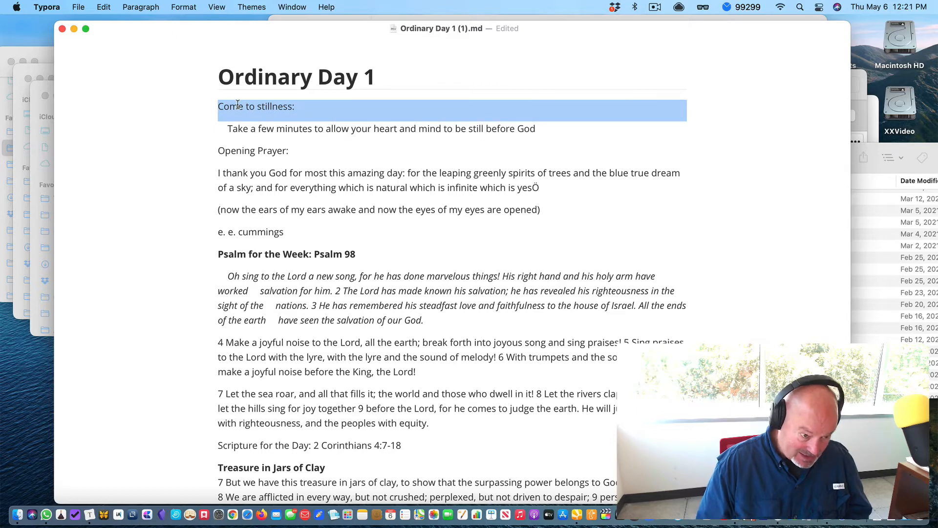
pyautogui.press('super+b')
pyautogui.press('super+b')
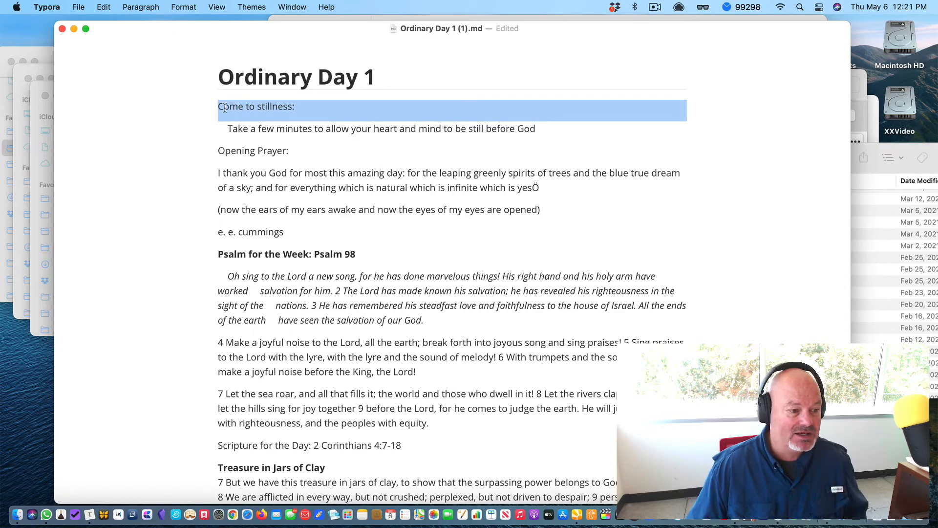
# Check the character formatting and paragraph level at the start of the "Come to stillness:" line
pyautogui.click(216, 106)
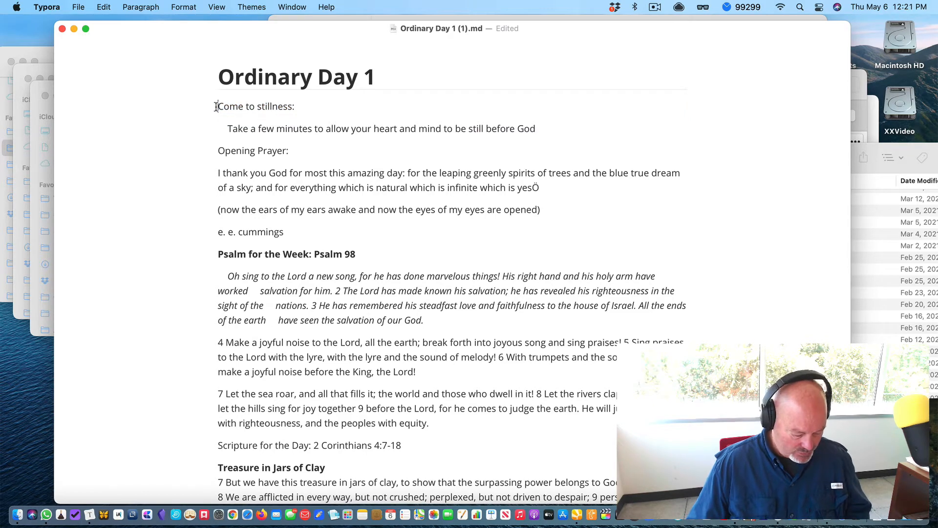
pyautogui.click(188, 9)
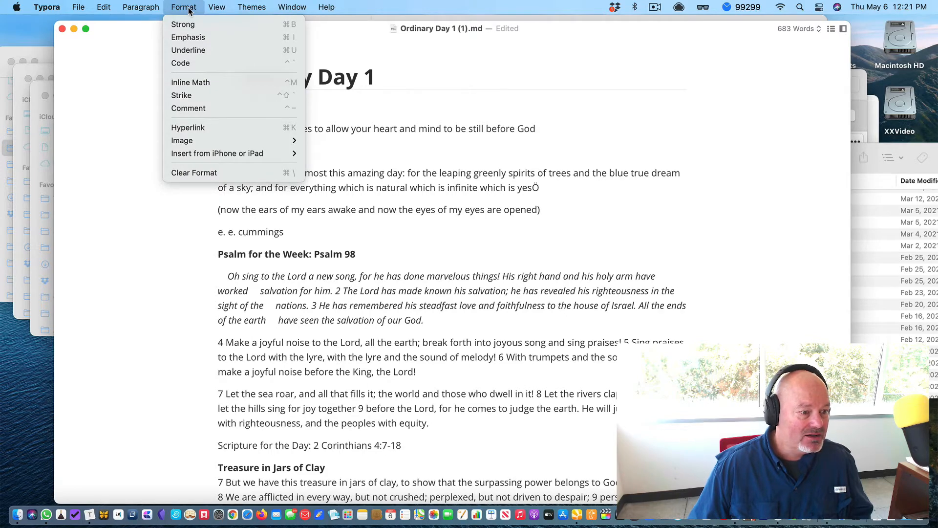
pyautogui.moveTo(158, 11)
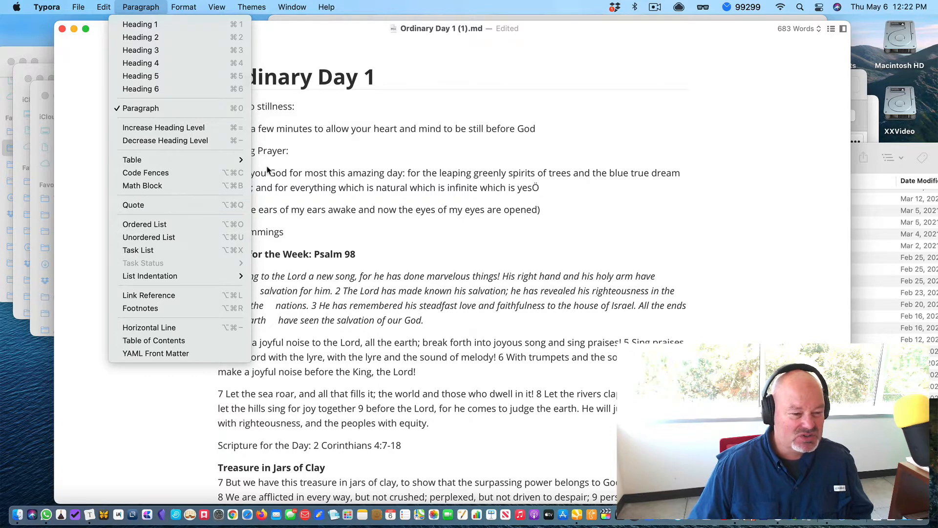
pyautogui.click(312, 156)
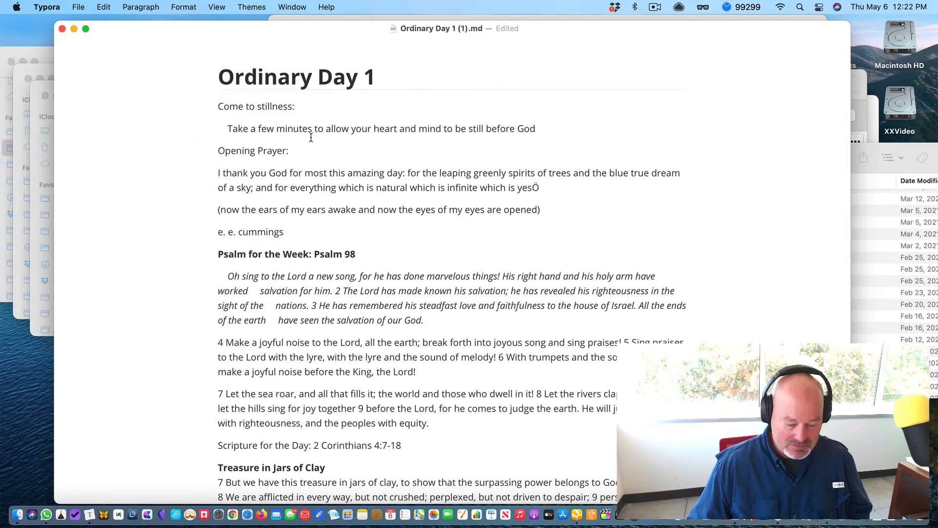
# Join "Come to stillness:" with the "Take a few minutes" line below it and turn the combined line into a block quote
pyautogui.press('Delete')
pyautogui.press('Delete')
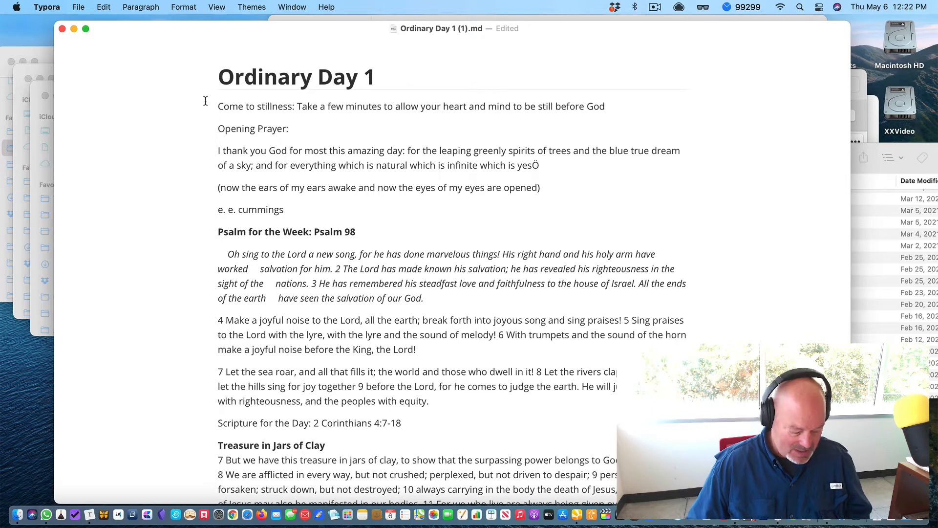
pyautogui.write('>')
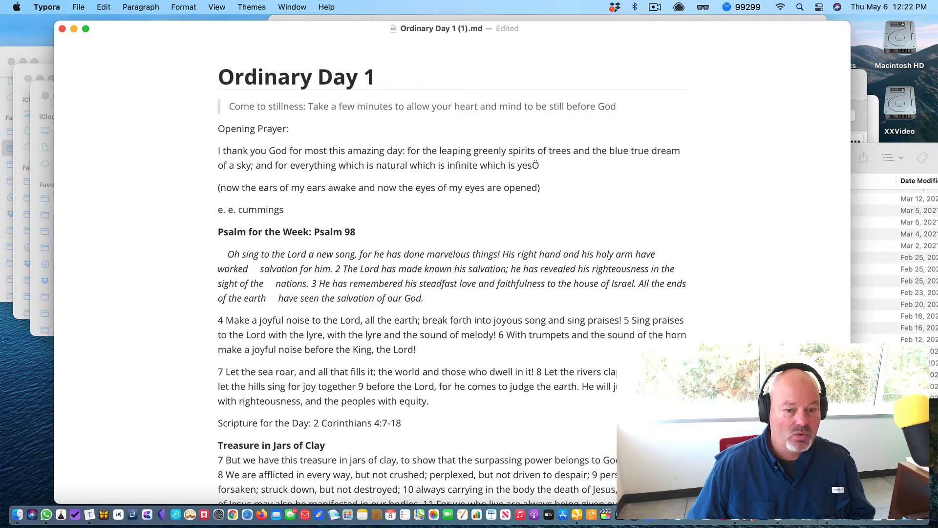
pyautogui.click(143, 8)
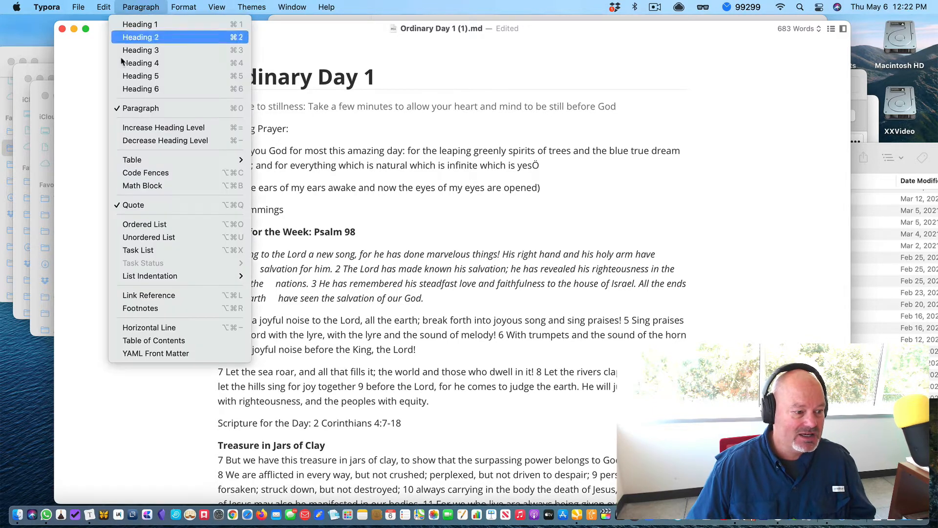
pyautogui.click(337, 129)
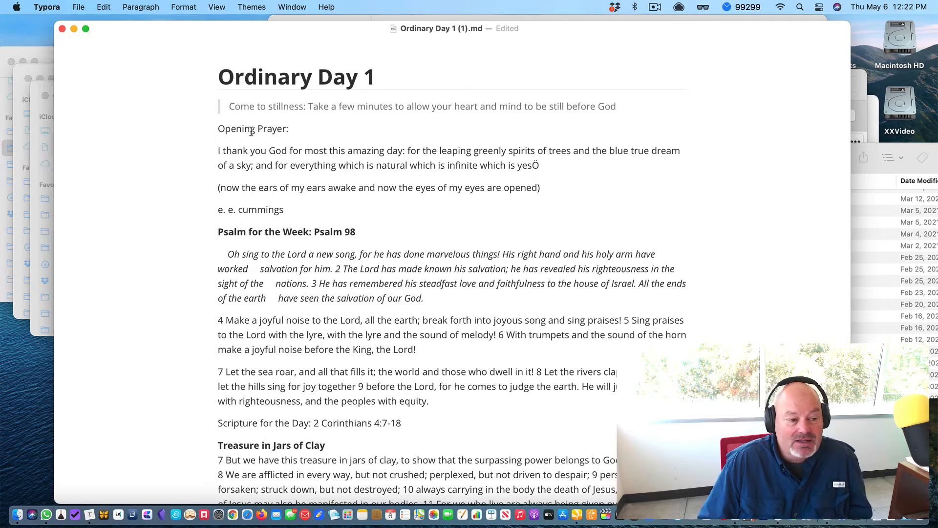
pyautogui.click(215, 131)
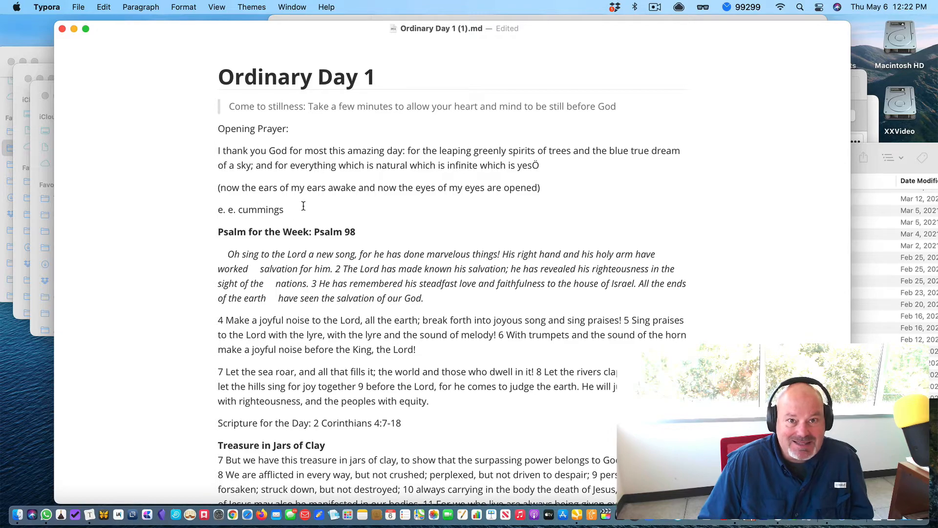
pyautogui.scroll(-5, 305, 203)
pyautogui.scroll(5, 305, 245)
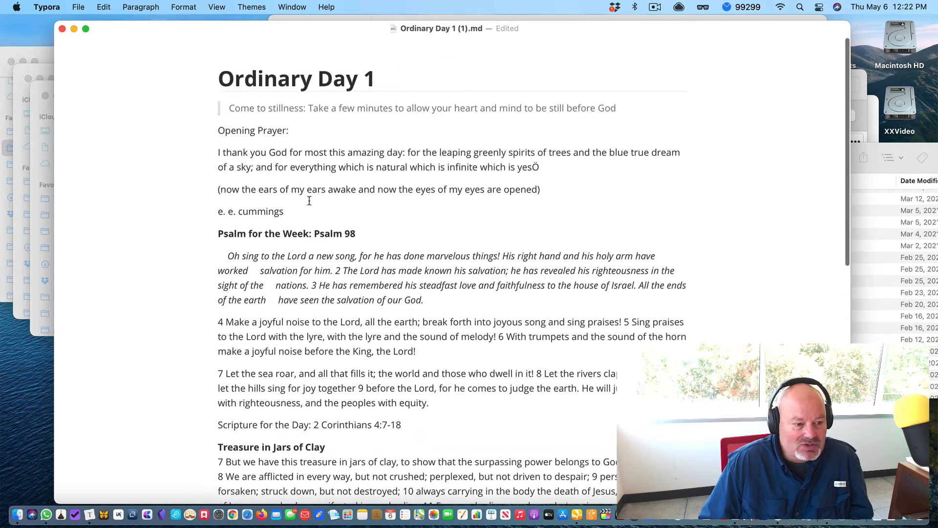
# Remove the bold formatting from the "Treasure in Jars of Clay" line and turn it into a Heading 3
pyautogui.scroll(-6, 304, 257)
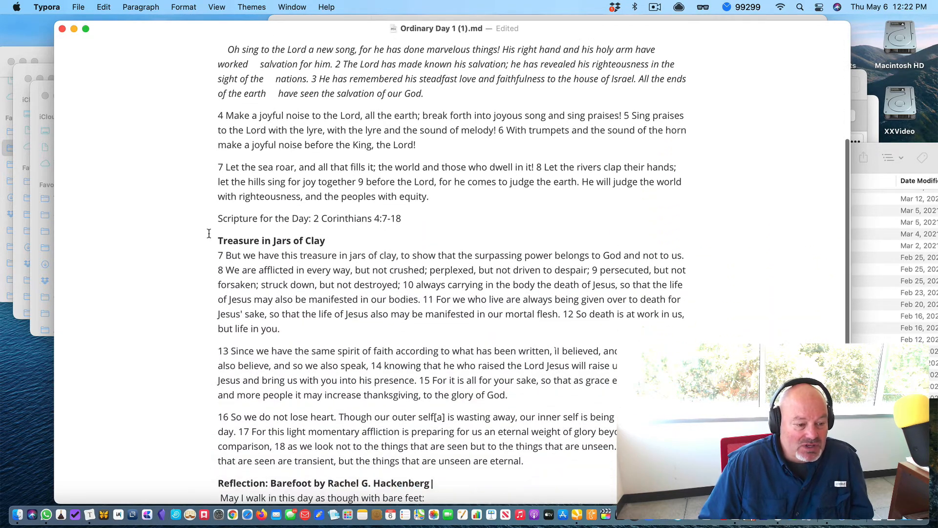
pyautogui.click(147, 8)
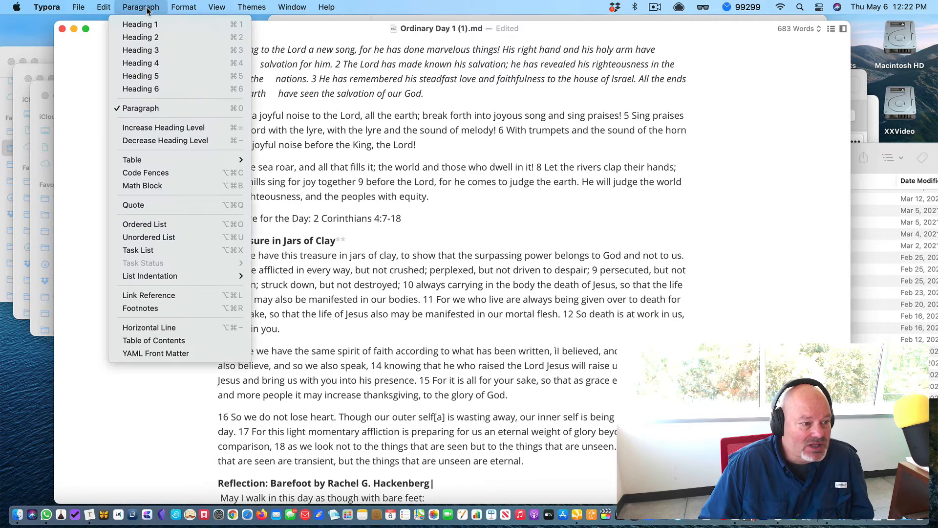
pyautogui.moveTo(195, 8)
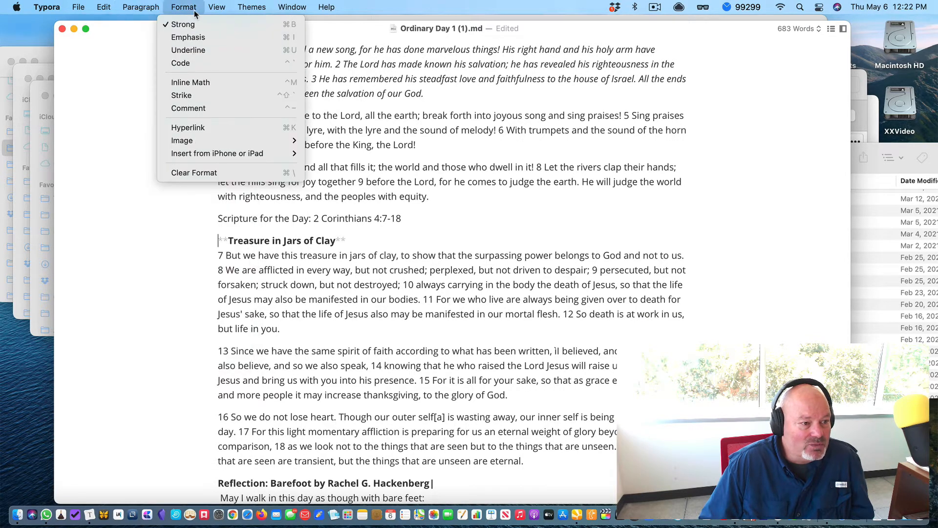
pyautogui.click(352, 240)
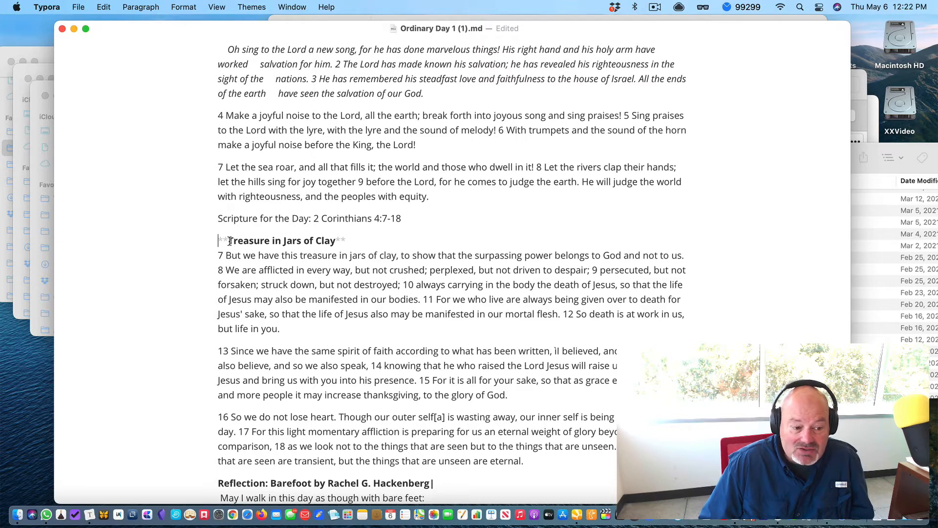
pyautogui.tripleClick(245, 242)
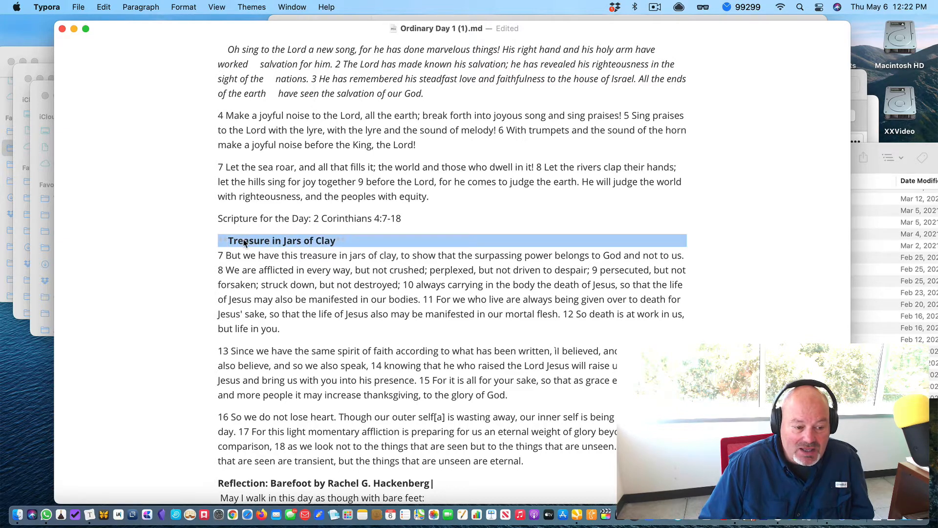
pyautogui.press('super+b')
pyautogui.click(215, 241)
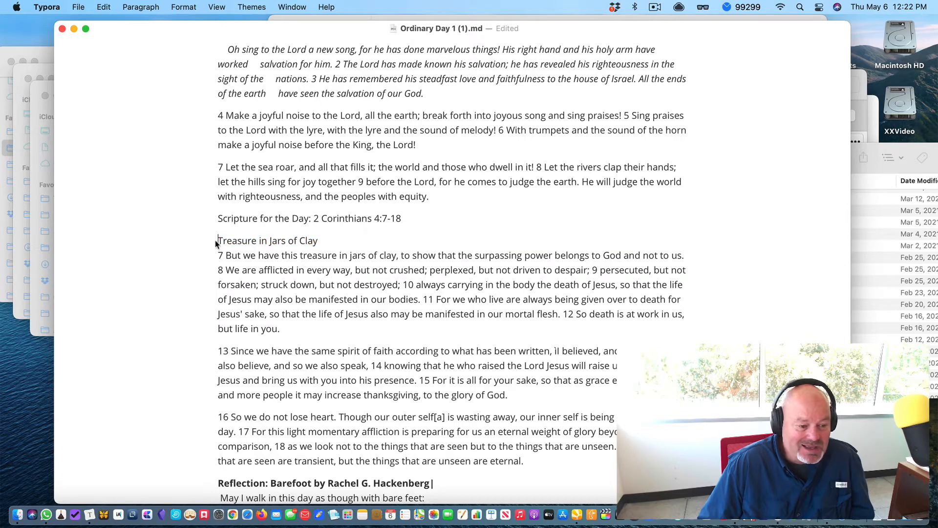
pyautogui.click(159, 8)
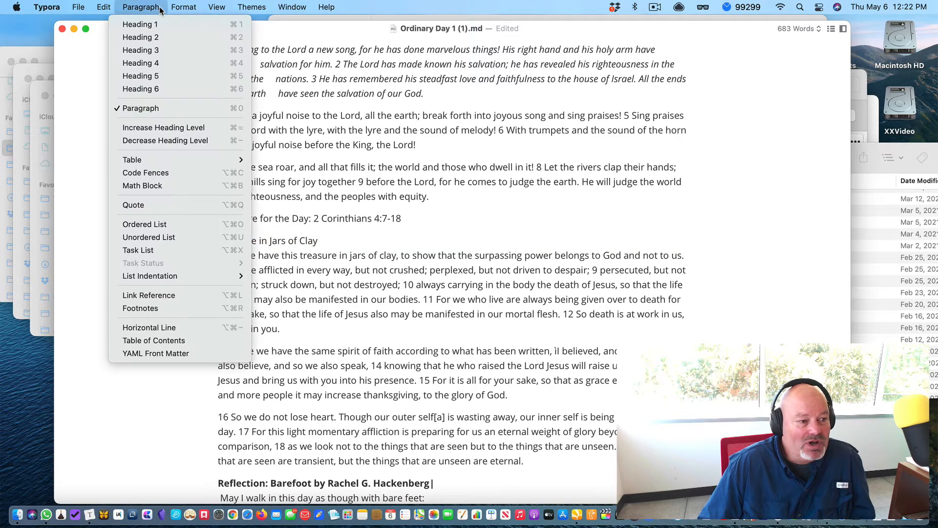
pyautogui.click(161, 51)
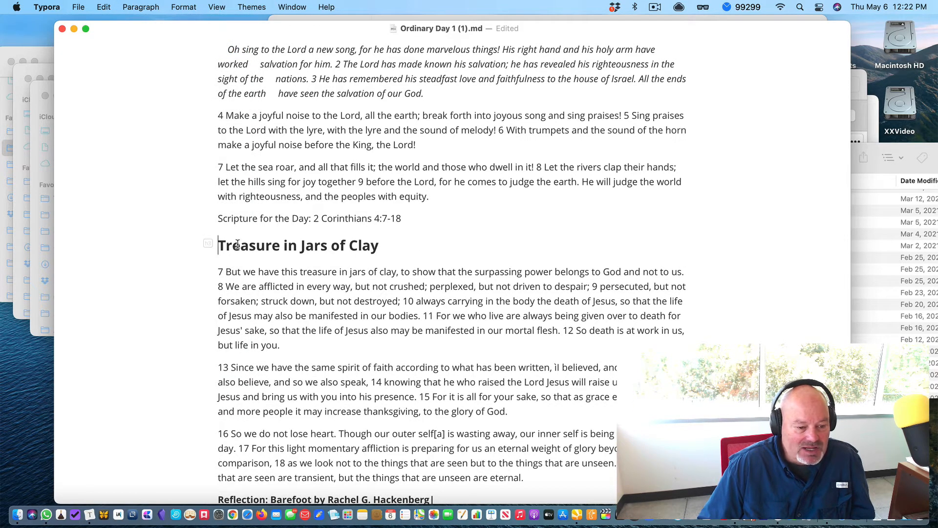
# Turn the "Opening Prayer:" line into a Heading 3
pyautogui.scroll(5, 279, 241)
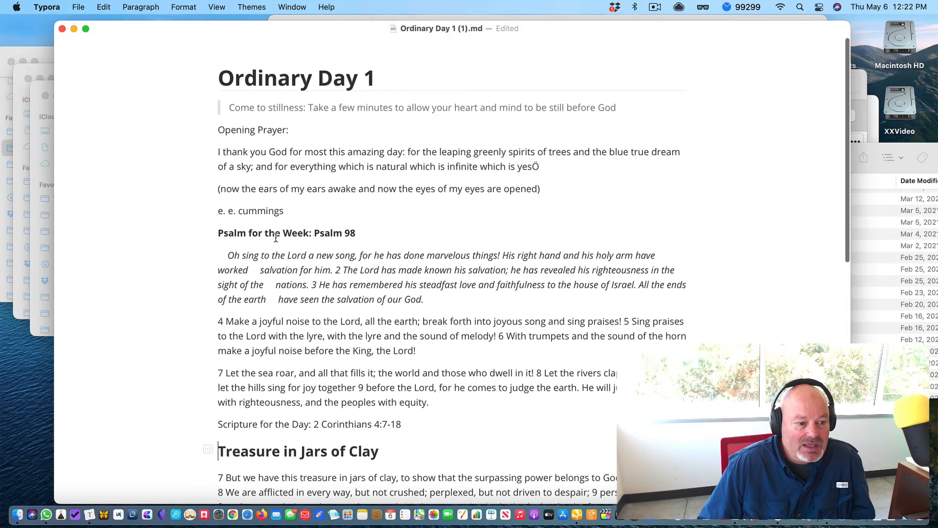
pyautogui.click(216, 127)
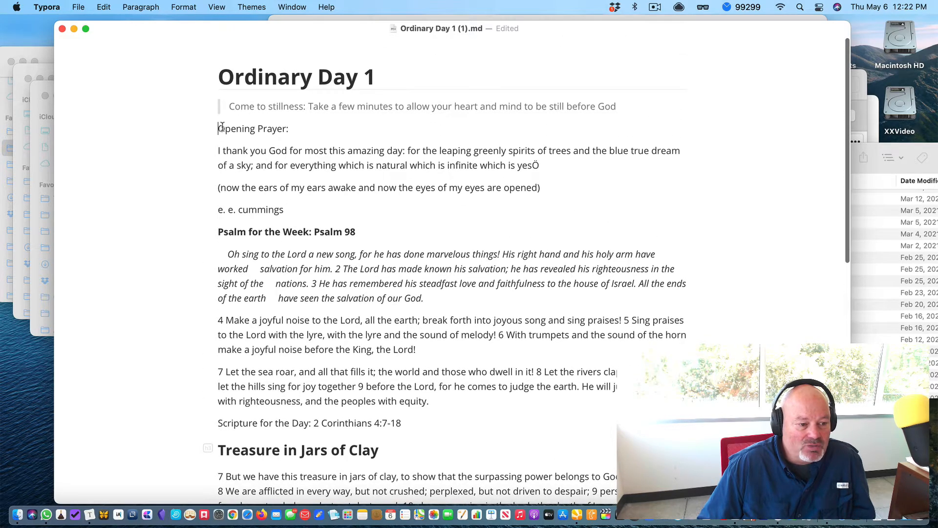
pyautogui.click(140, 7)
pyautogui.click(141, 50)
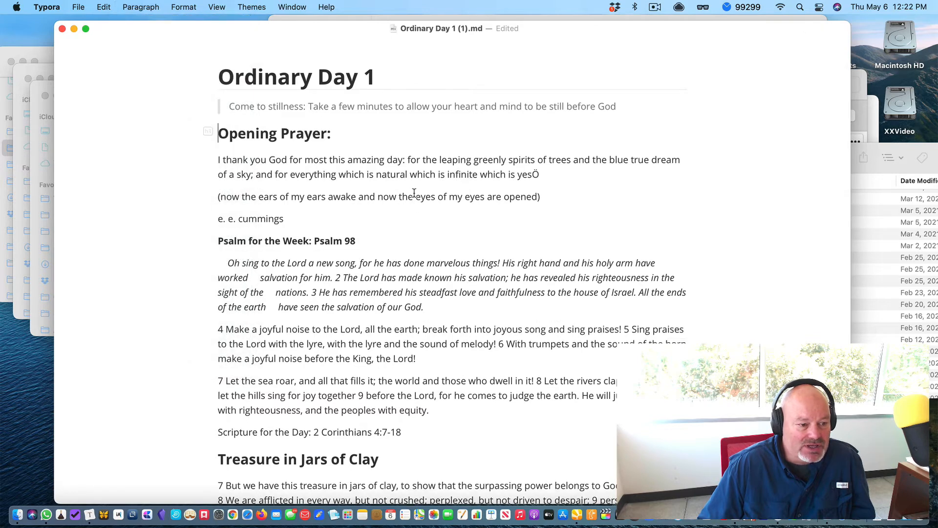
# Remove the bold formatting from the "Psalm for the Week: Psalm 98" line and turn it into a Heading 4
pyautogui.scroll(-3, 411, 196)
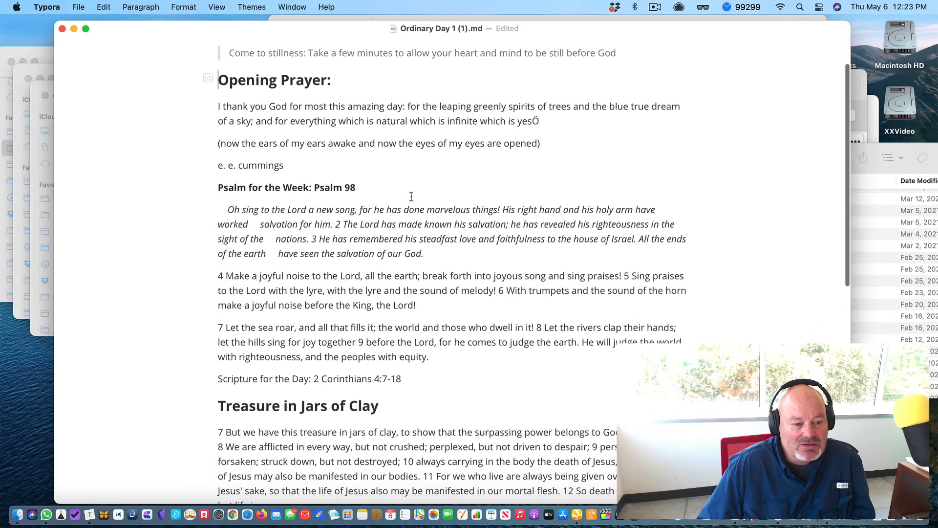
pyautogui.click(220, 188)
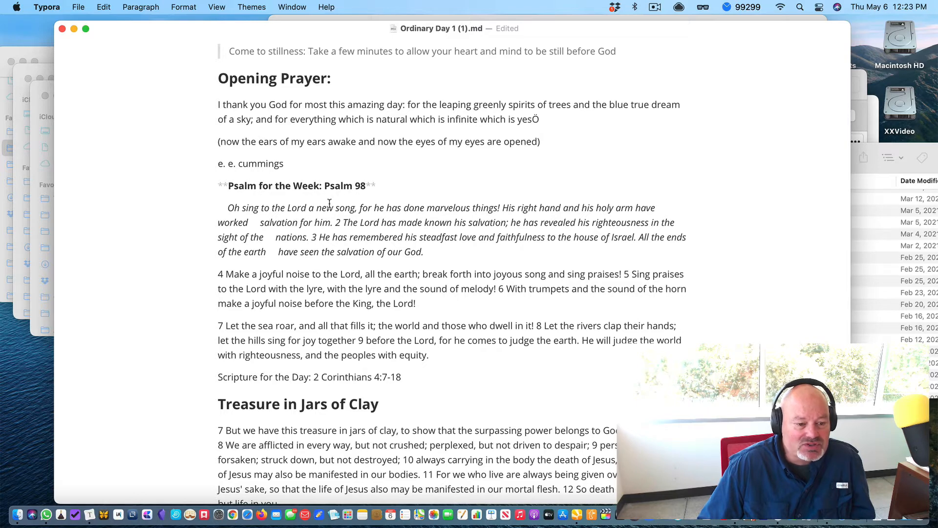
pyautogui.tripleClick(340, 187)
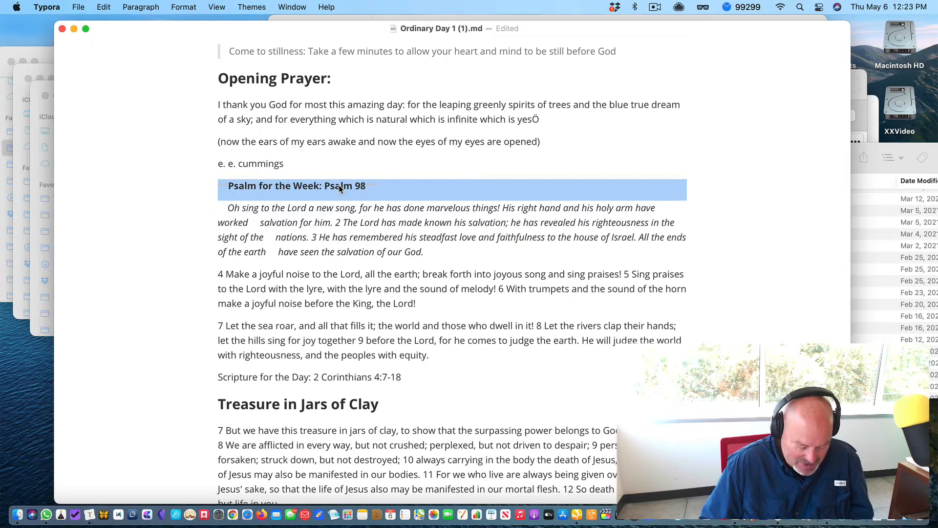
pyautogui.press('super+b')
pyautogui.click(151, 8)
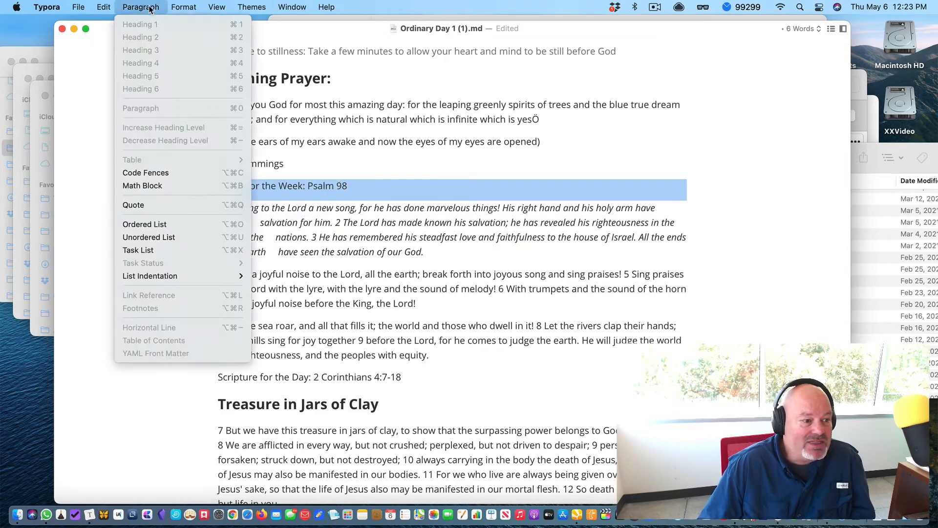
pyautogui.click(332, 199)
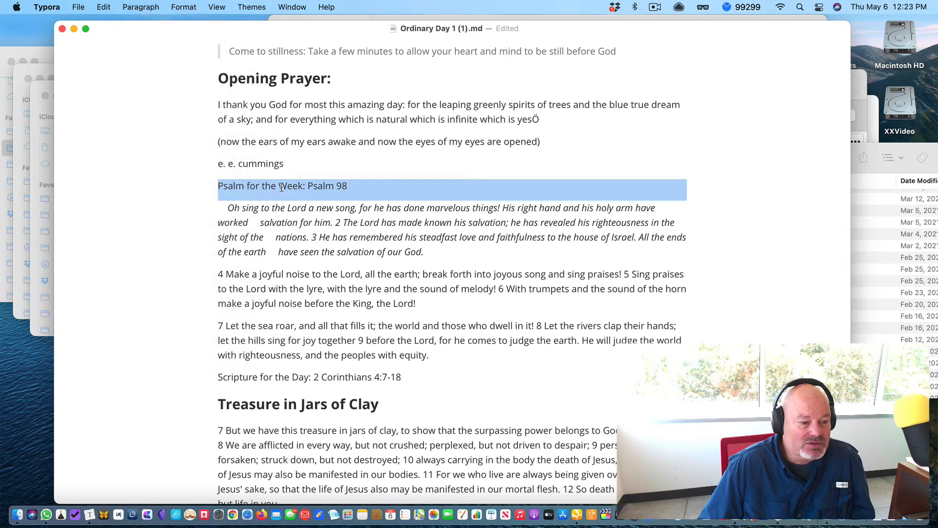
pyautogui.click(280, 187)
pyautogui.click(151, 8)
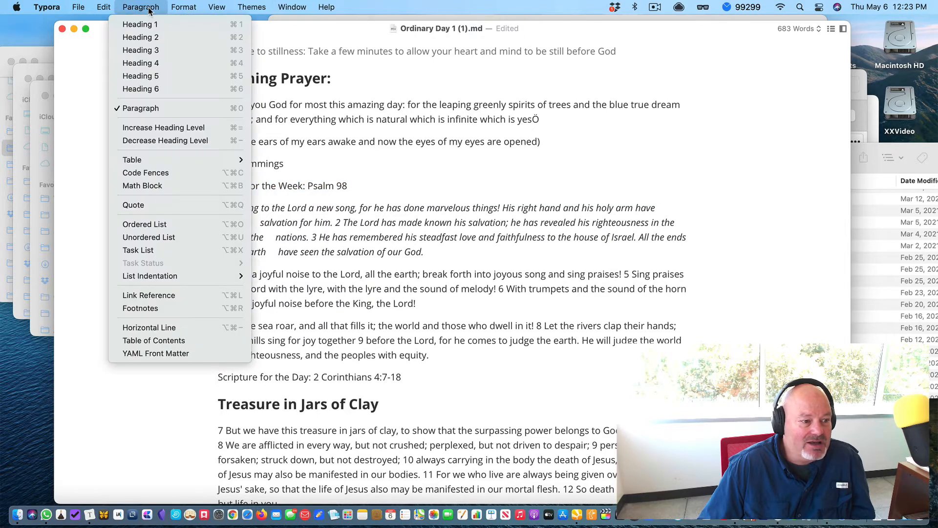
pyautogui.click(151, 65)
# Italicize the whole Psalm 98 passage, from "Oh sing to the Lord" through "the peoples with equity."
pyautogui.scroll(-1, 347, 233)
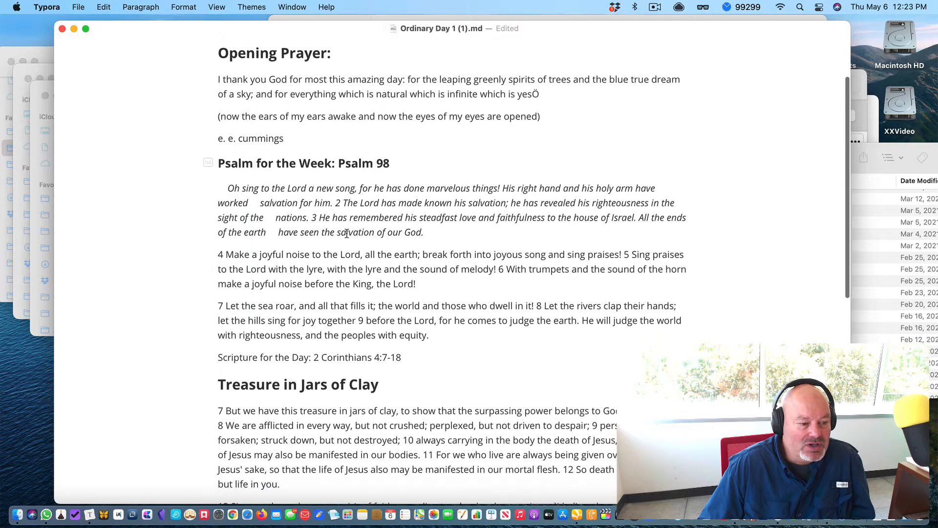
pyautogui.click(229, 188)
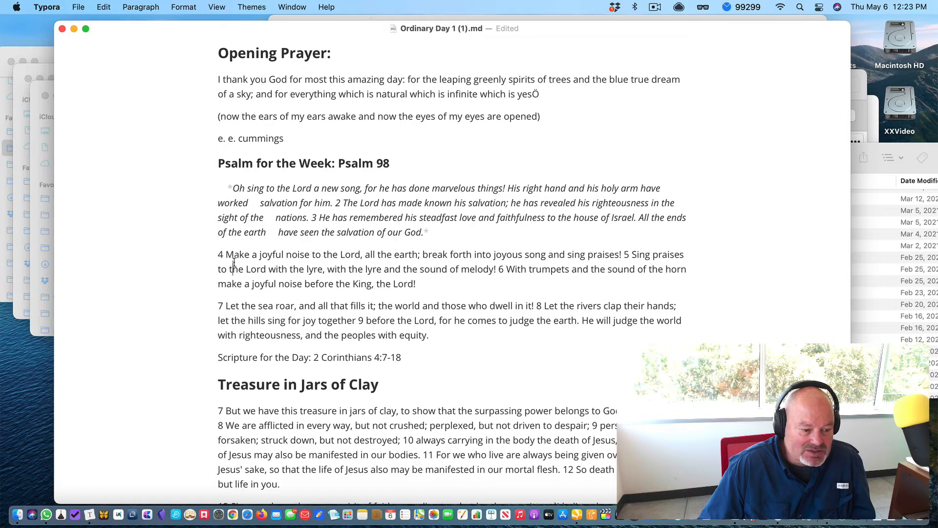
pyautogui.moveTo(234, 269); pyautogui.dragTo(358, 320)
pyautogui.click(389, 240)
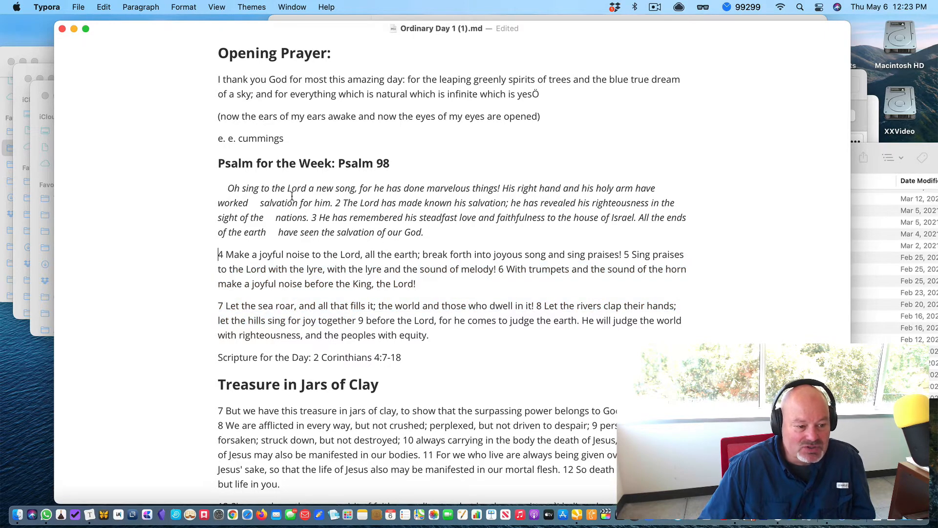
pyautogui.click(241, 192)
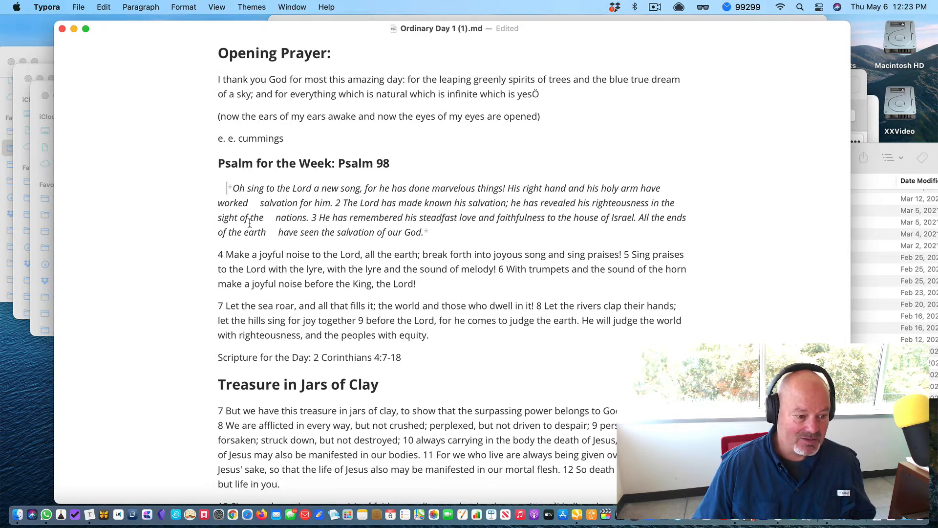
pyautogui.keyDown('shift'); pyautogui.click(440, 338); pyautogui.keyUp('shift')
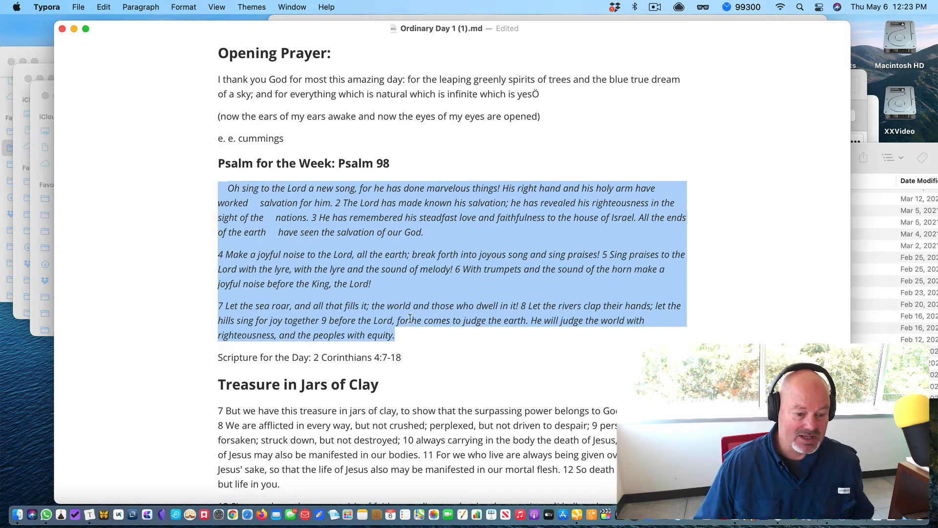
pyautogui.press('super+i')
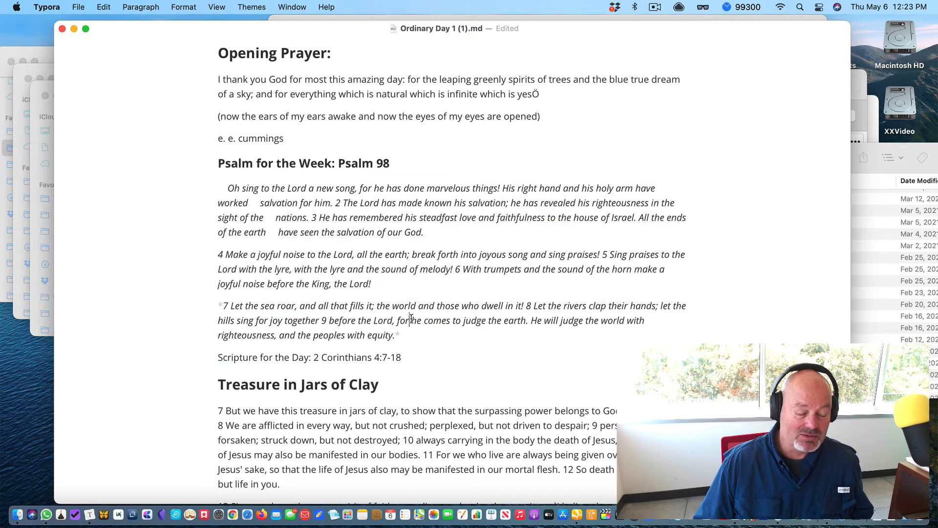
# Delete the extra spaces before "salvation", "nations" and "have seen" in the first Psalm 98 paragraph
pyautogui.click(254, 203)
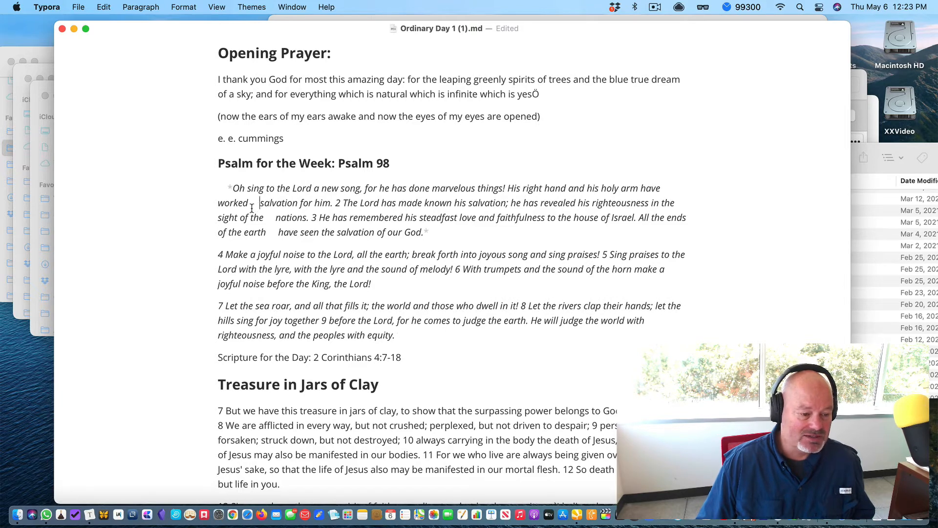
pyautogui.press('Delete')
pyautogui.press('Delete')
pyautogui.press('Delete')
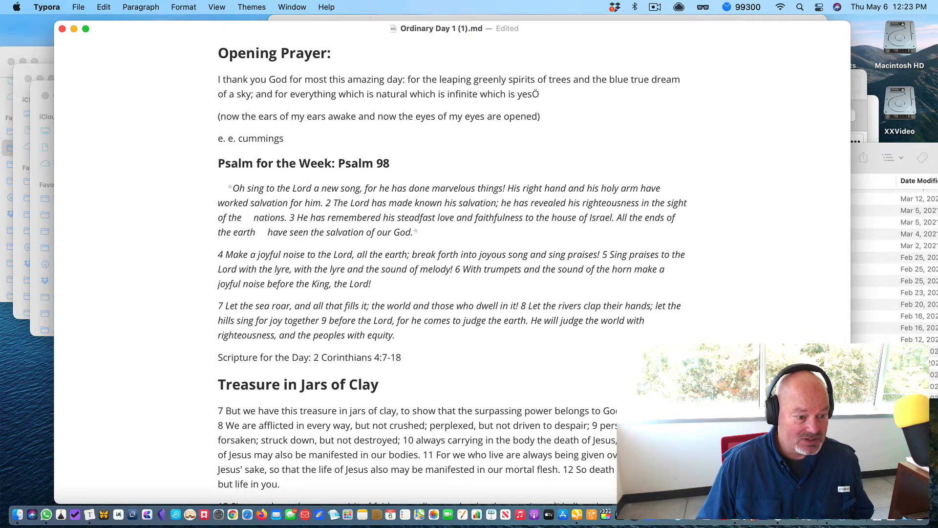
pyautogui.click(253, 218)
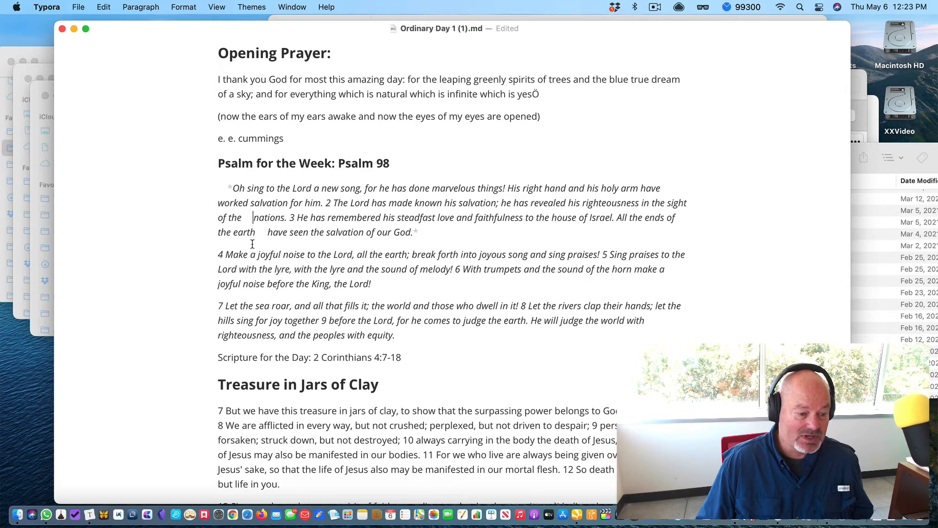
pyautogui.press('BackSpace')
pyautogui.press('BackSpace')
pyautogui.press('BackSpace')
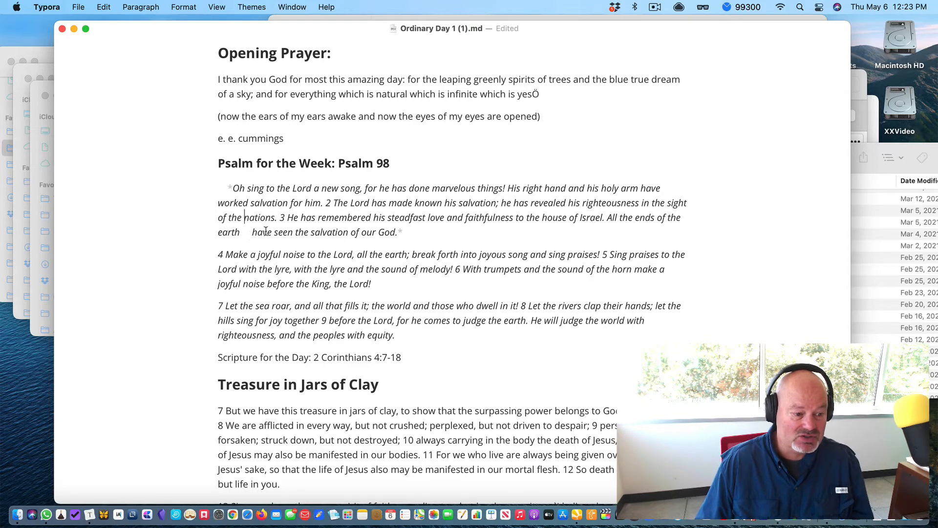
pyautogui.click(252, 232)
pyautogui.press('BackSpace')
pyautogui.press('BackSpace')
pyautogui.press('BackSpace')
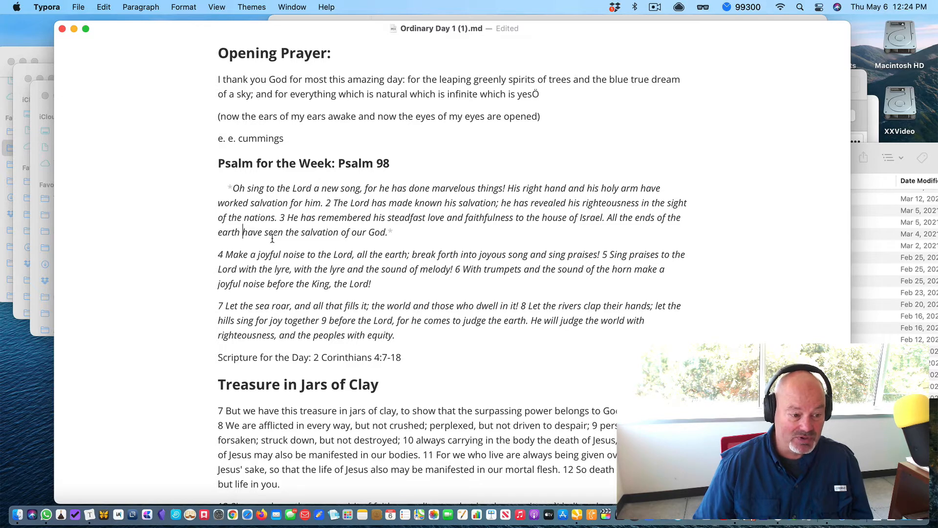
# Turn the "Scripture for the Day: 2 Corinthians 4:7-18" line into a level 4 heading with the Markdown prefix ####
pyautogui.scroll(-2, 274, 238)
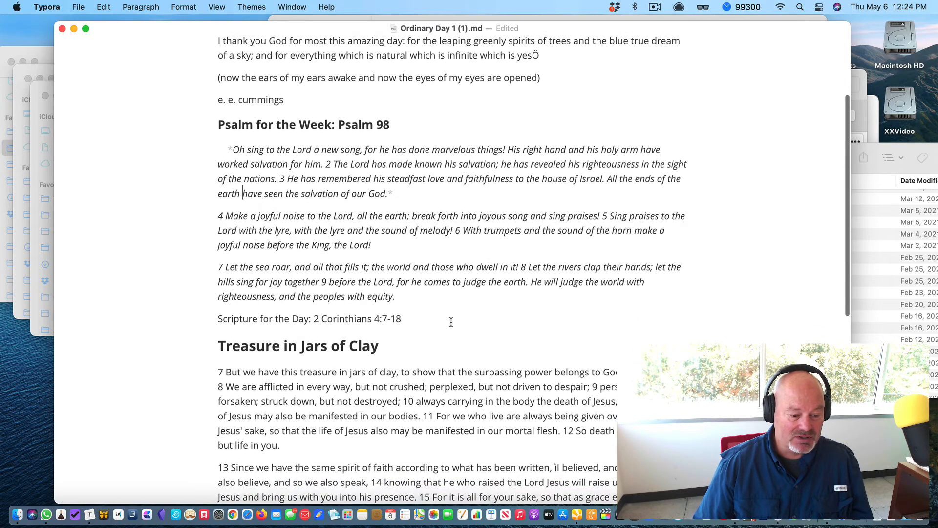
pyautogui.scroll(-1, 346, 317)
pyautogui.scroll(4, 348, 316)
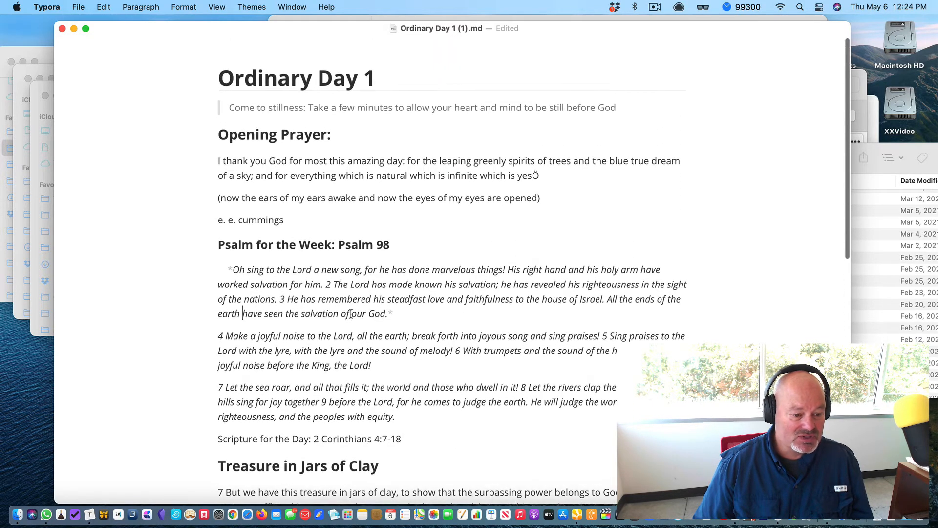
pyautogui.click(219, 244)
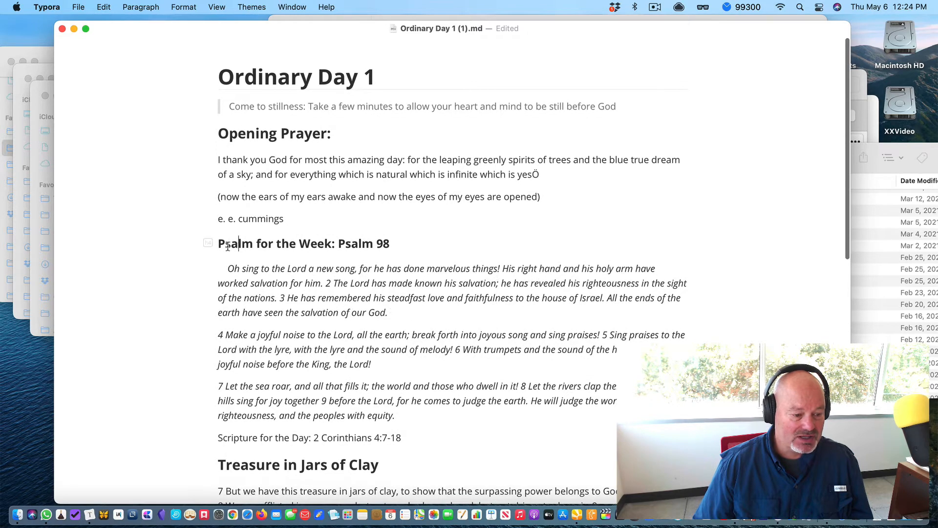
pyautogui.scroll(-4, 224, 242)
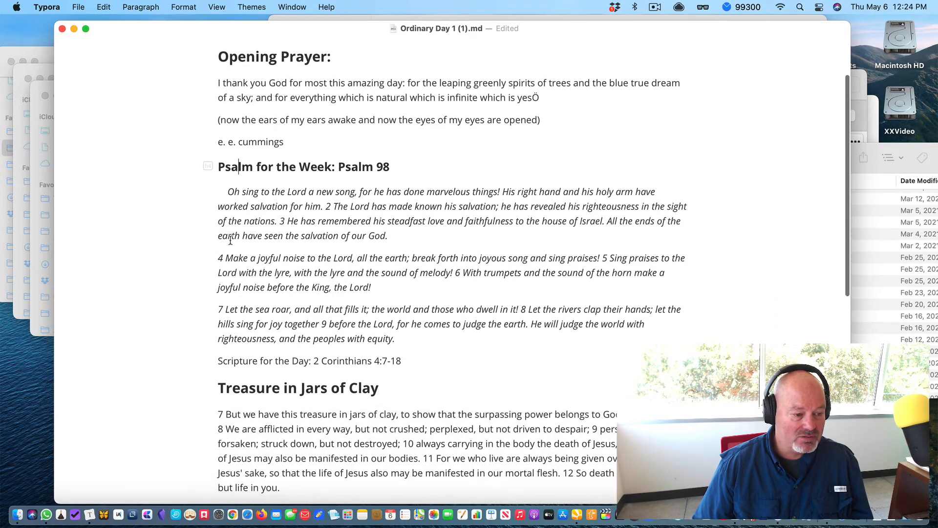
pyautogui.scroll(-4, 231, 198)
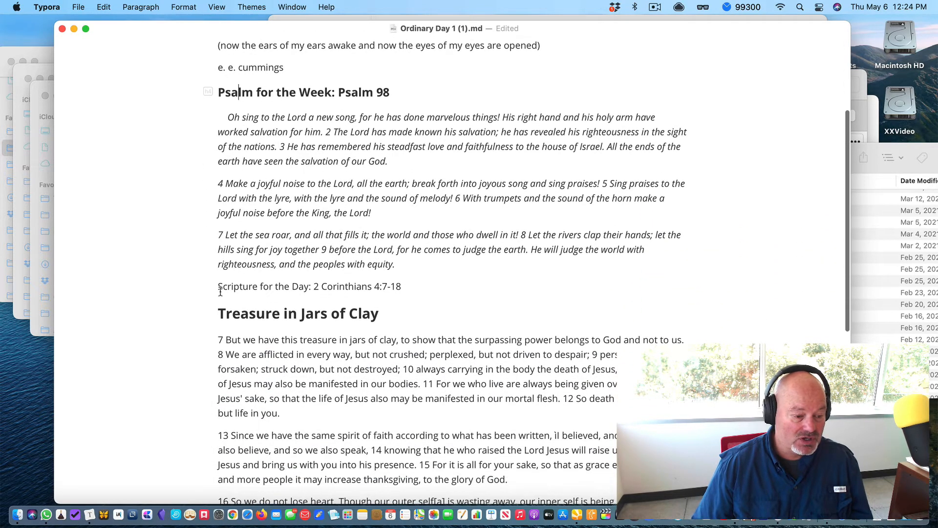
pyautogui.click(219, 288)
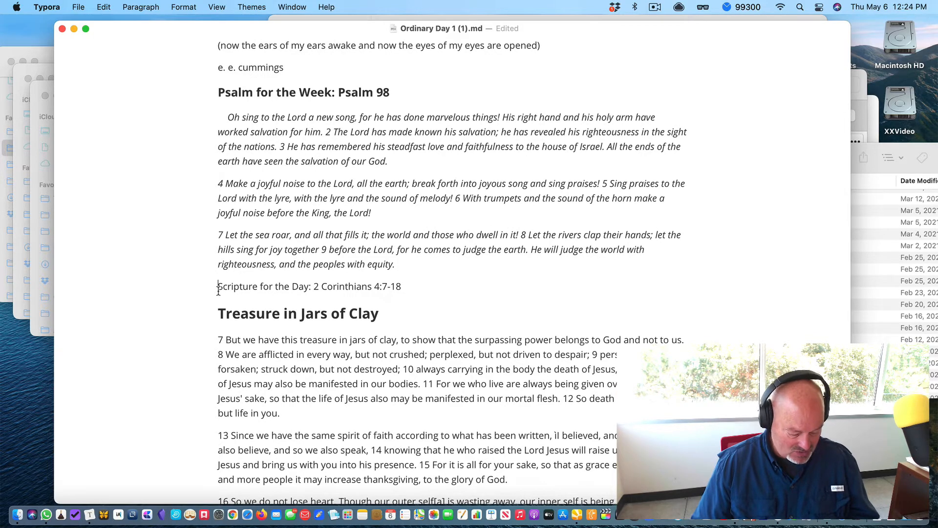
pyautogui.write('####')
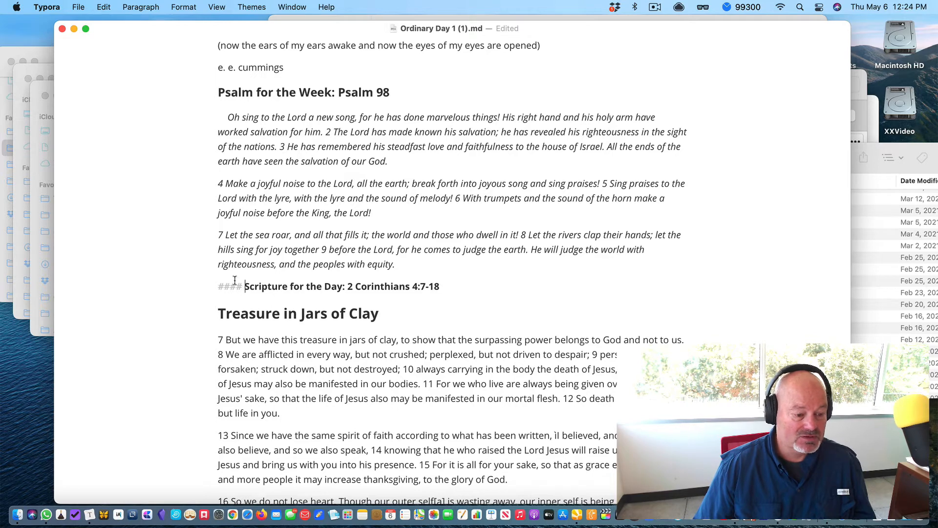
pyautogui.click(148, 8)
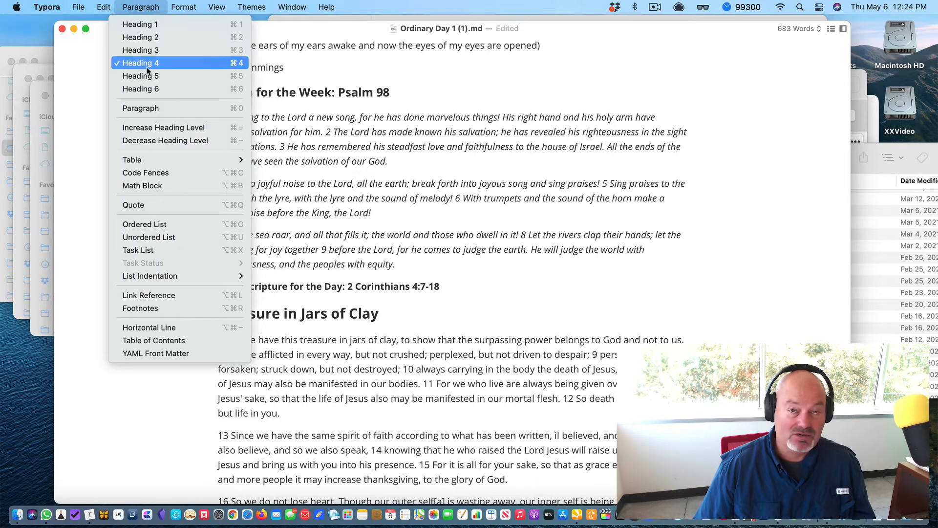
pyautogui.click(451, 313)
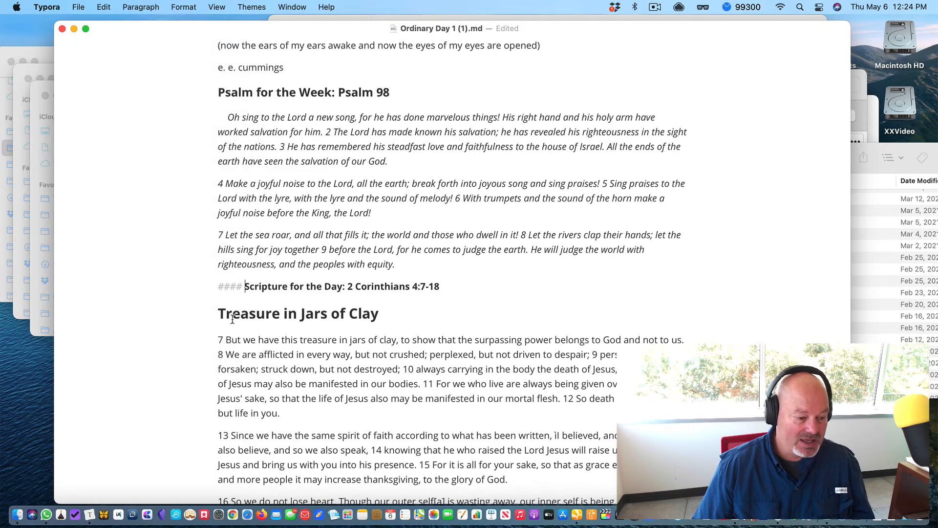
pyautogui.click(223, 313)
pyautogui.click(220, 314)
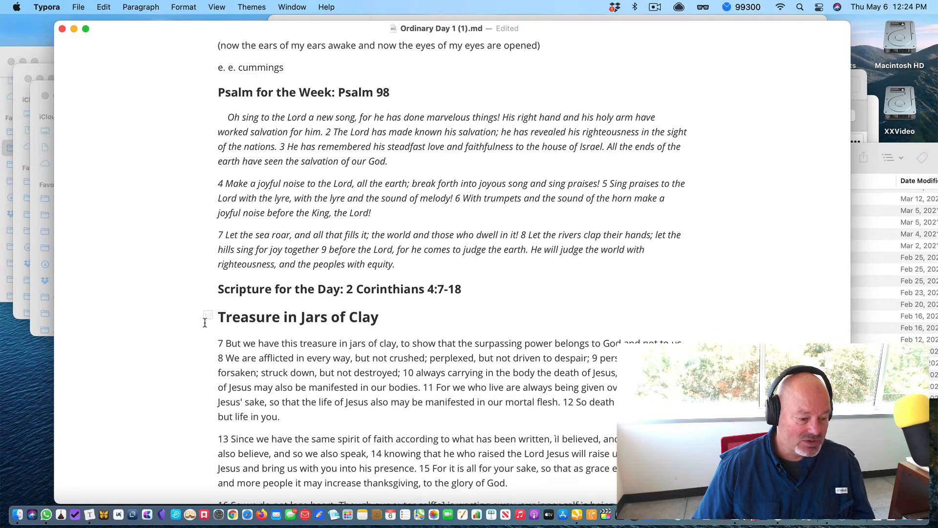
# Italicize the whole 2 Corinthians passage under "Treasure in Jars of Clay", from verse 7 through "the things that are unseen are eternal."
pyautogui.scroll(-5, 206, 322)
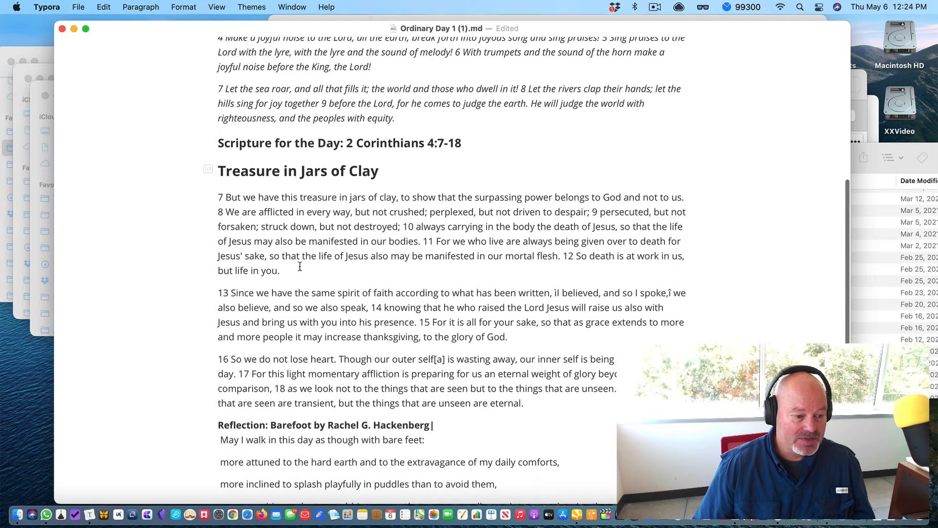
pyautogui.click(300, 267)
pyautogui.scroll(-2, 300, 267)
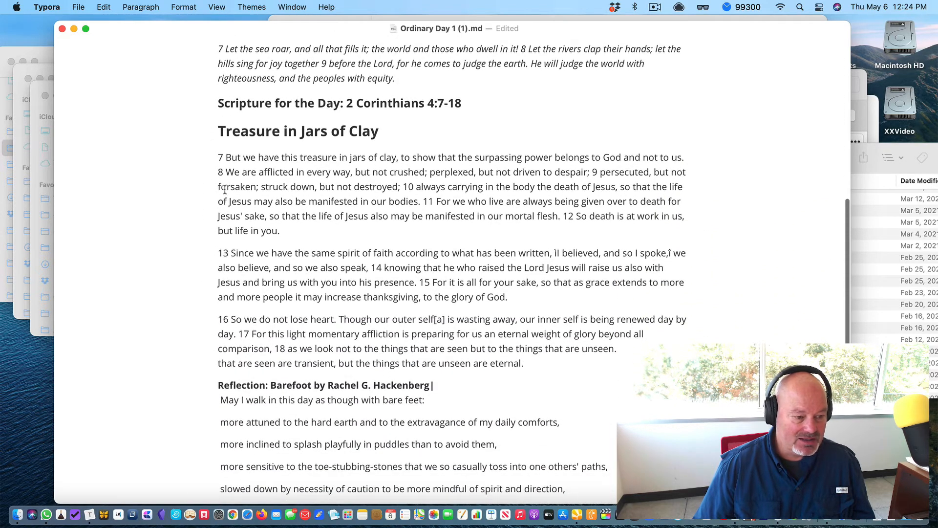
pyautogui.keyDown('shift'); pyautogui.click(531, 366); pyautogui.keyUp('shift')
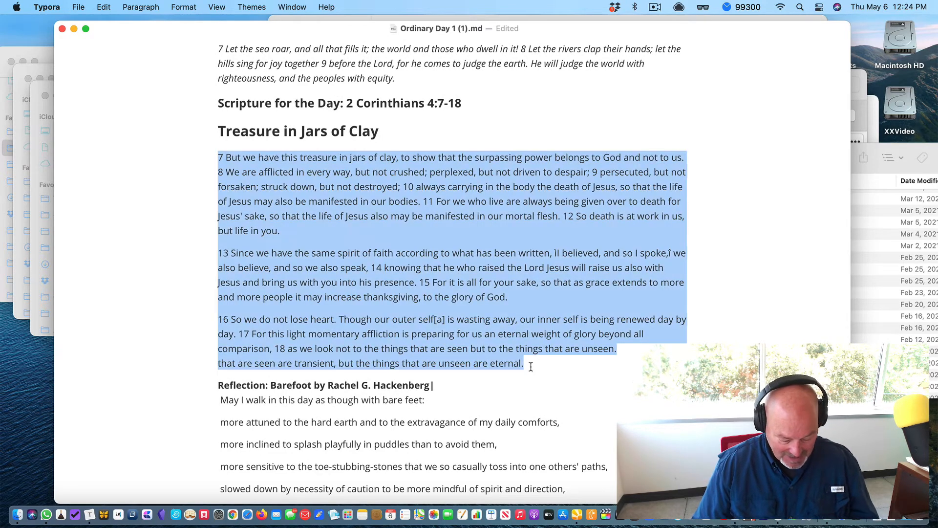
pyautogui.press('super+i')
pyautogui.click(390, 279)
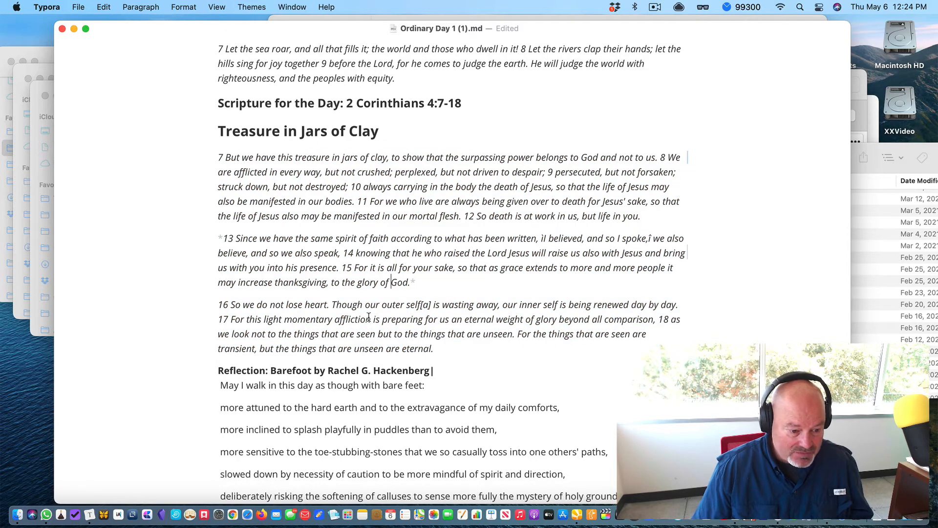
# Turn the bold "Reflection: Barefoot" line into a Heading 4 without bold formatting and delete the stray vertical bar at its end
pyautogui.scroll(-3, 405, 309)
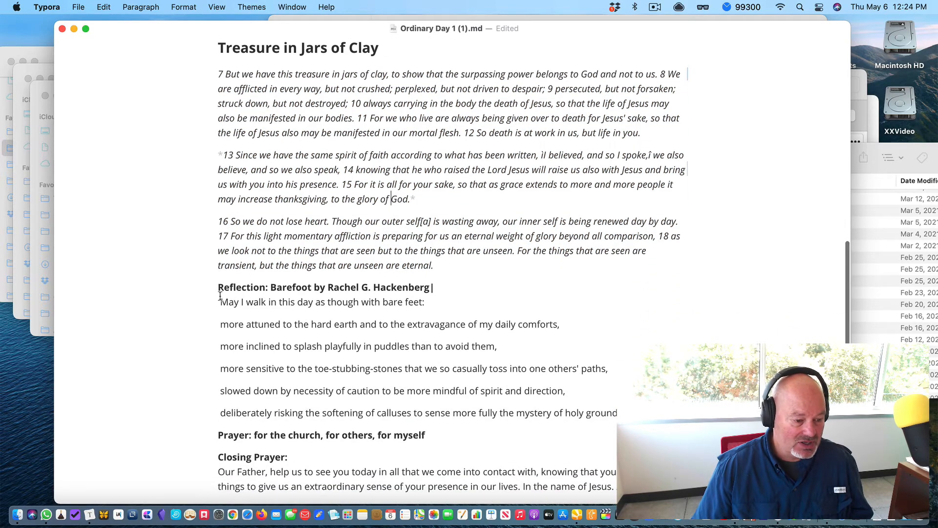
pyautogui.click(220, 289)
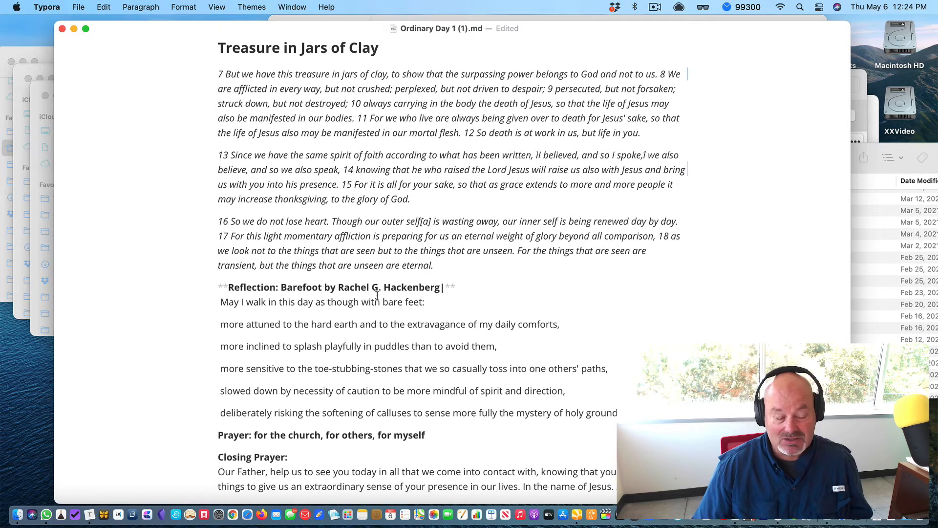
pyautogui.tripleClick(248, 288)
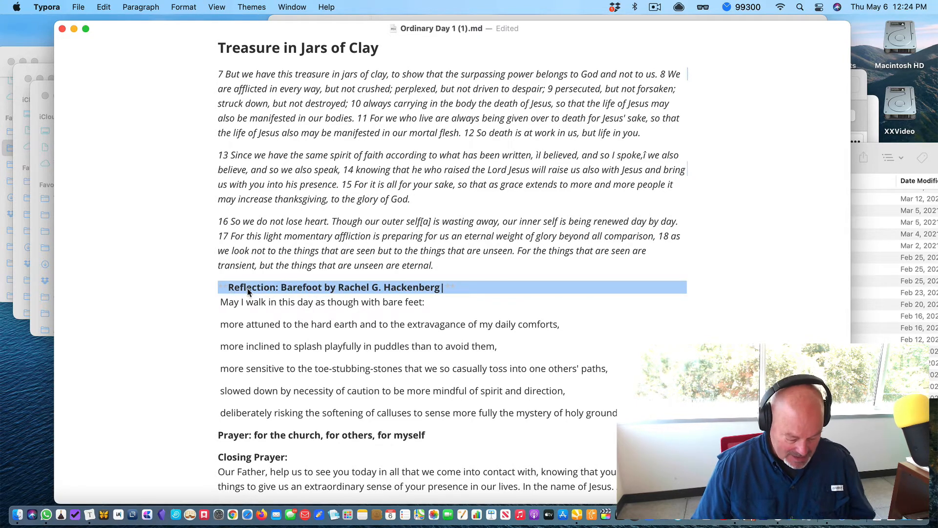
pyautogui.press('super+b')
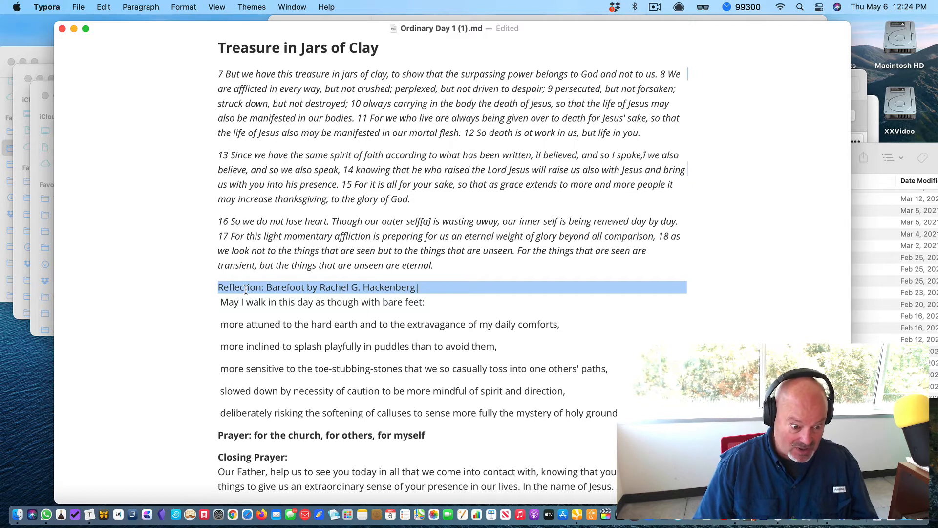
pyautogui.press('super+i')
pyautogui.press('super+i')
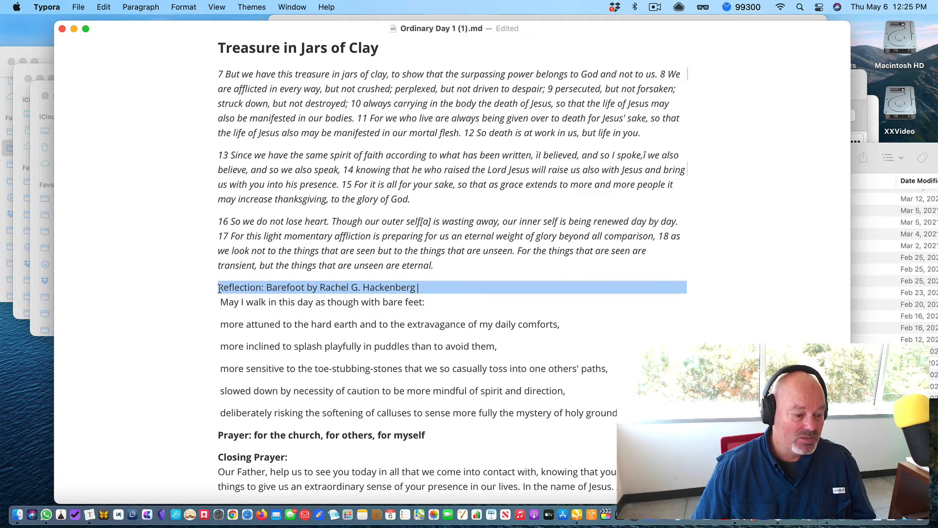
pyautogui.press('Left')
pyautogui.click(184, 7)
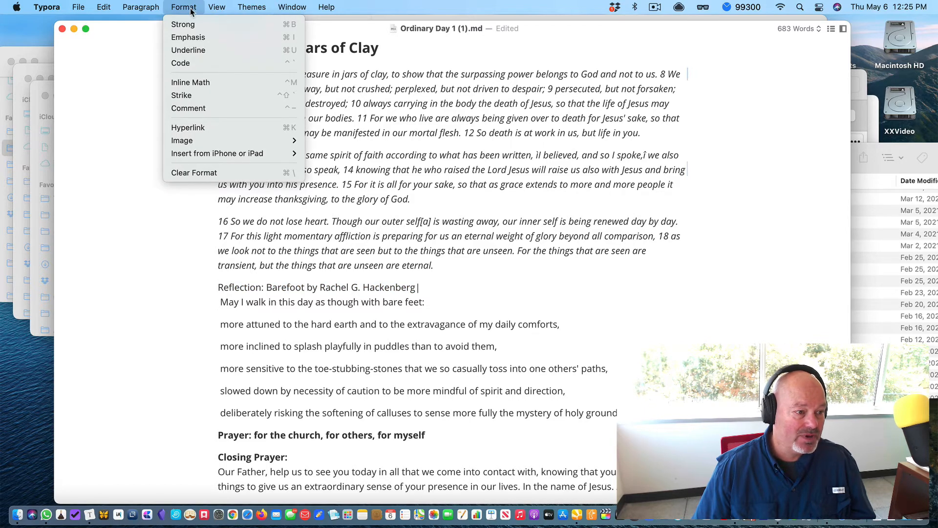
pyautogui.moveTo(144, 10)
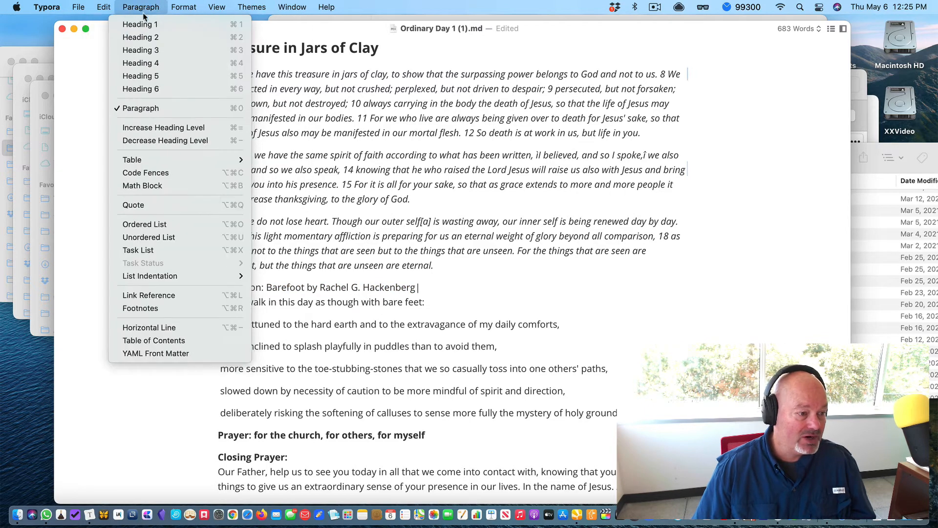
pyautogui.click(147, 64)
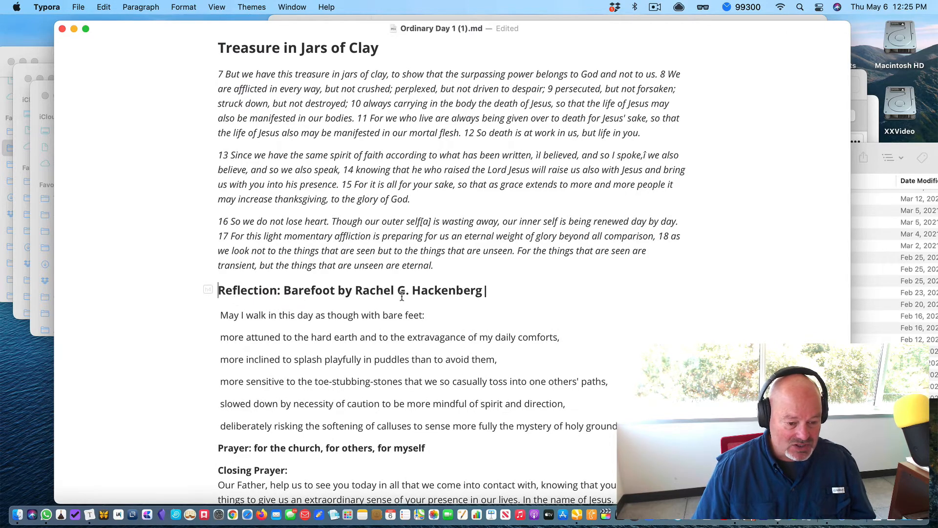
pyautogui.moveTo(483, 292); pyautogui.dragTo(493, 295)
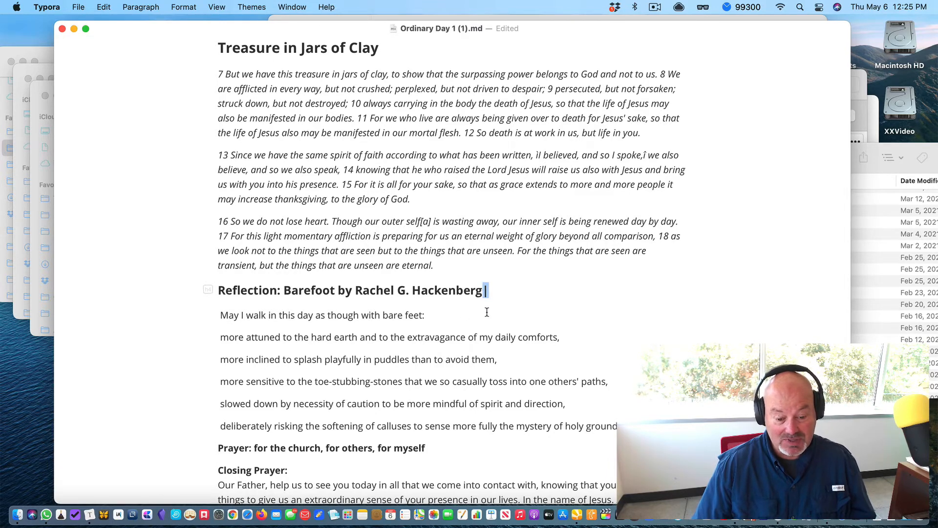
pyautogui.press('BackSpace')
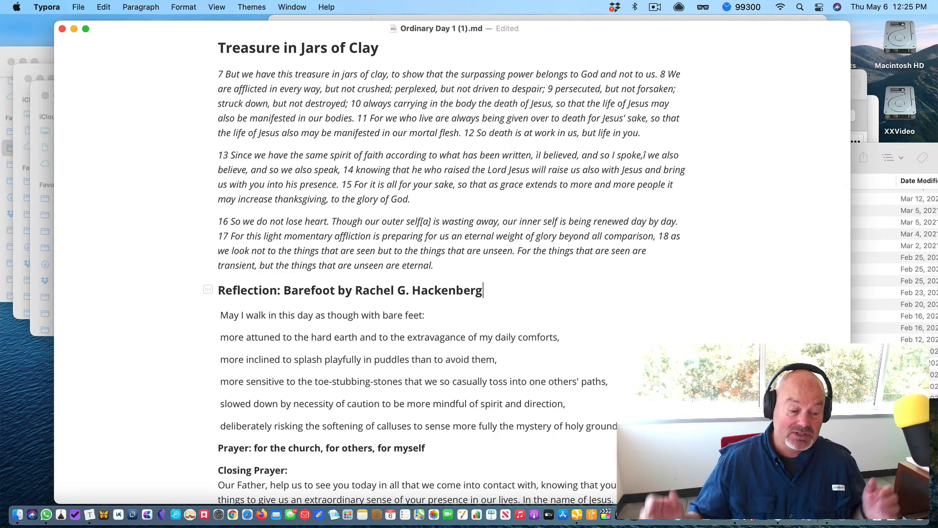
# Italicize all the reflection poem's lines, from "May I walk in this day" through "the mystery of holy ground."
pyautogui.scroll(-3, 414, 354)
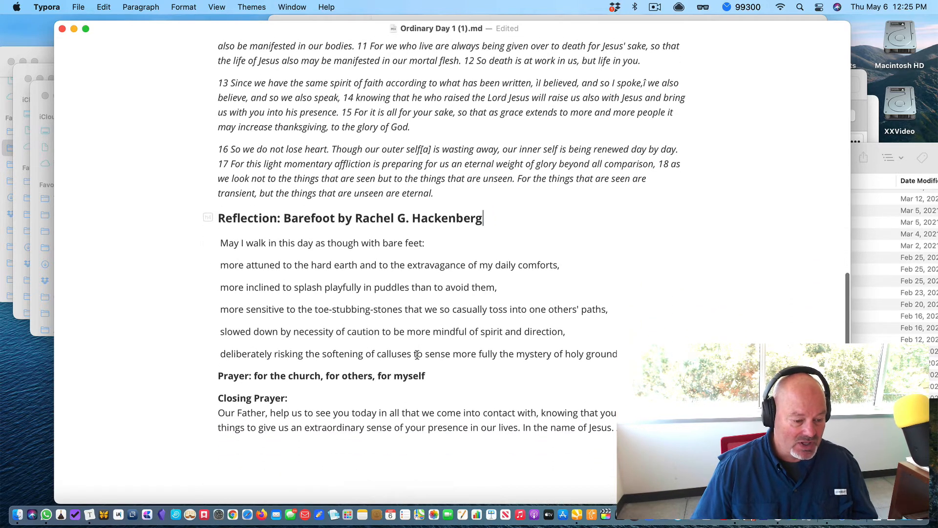
pyautogui.click(220, 243)
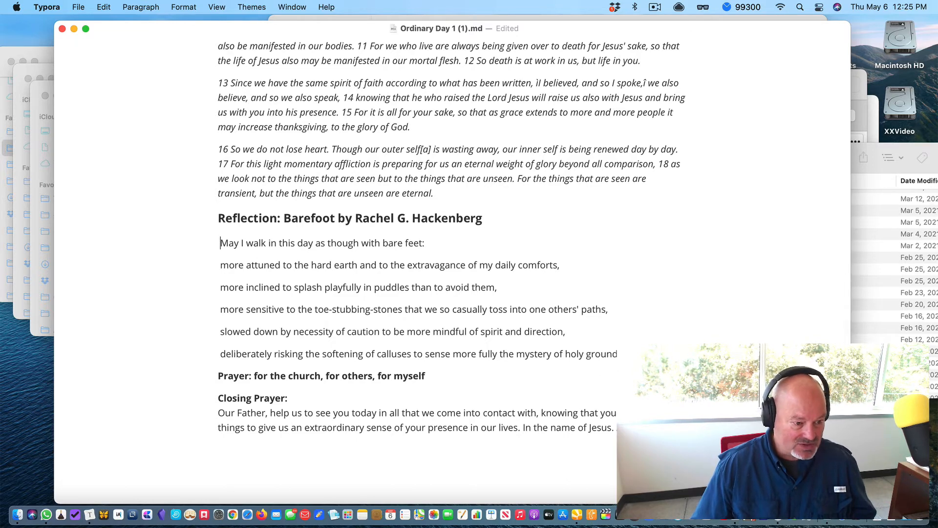
pyautogui.keyDown('shift'); pyautogui.click(620, 354); pyautogui.keyUp('shift')
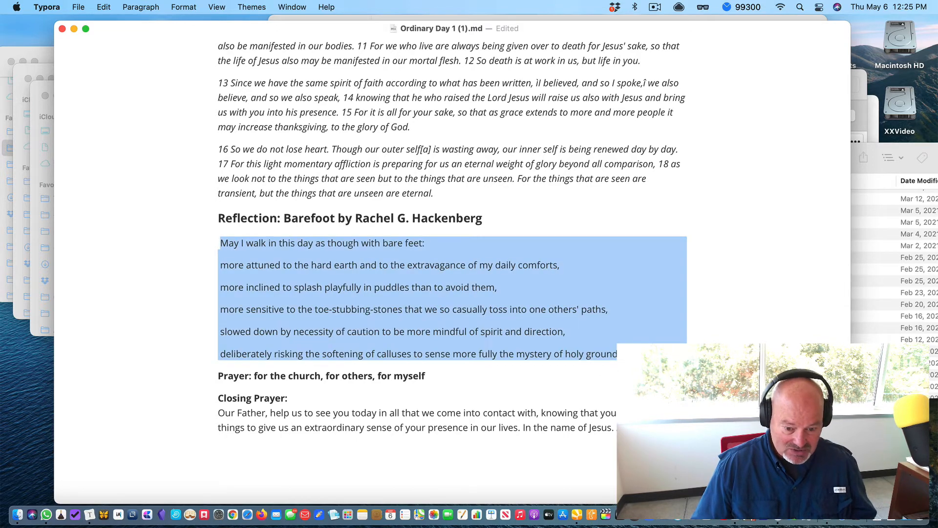
pyautogui.press('super+i')
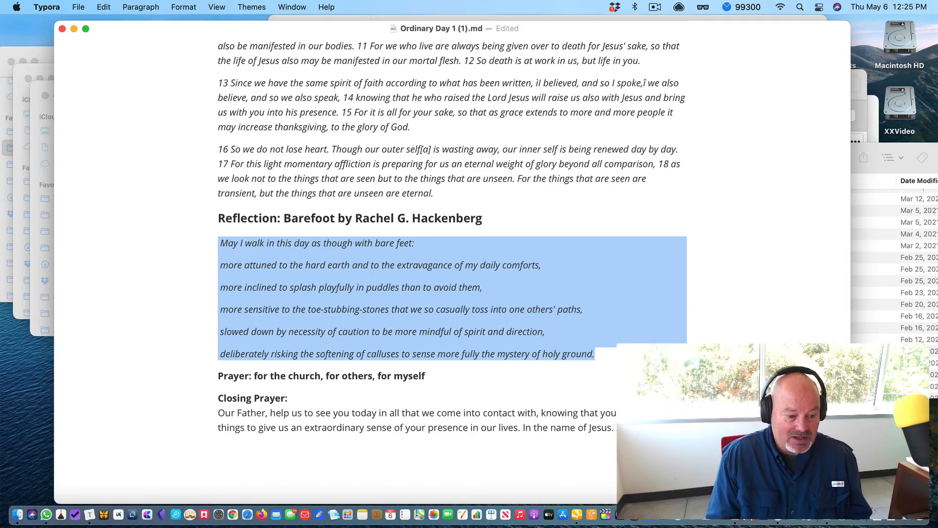
pyautogui.click(172, 305)
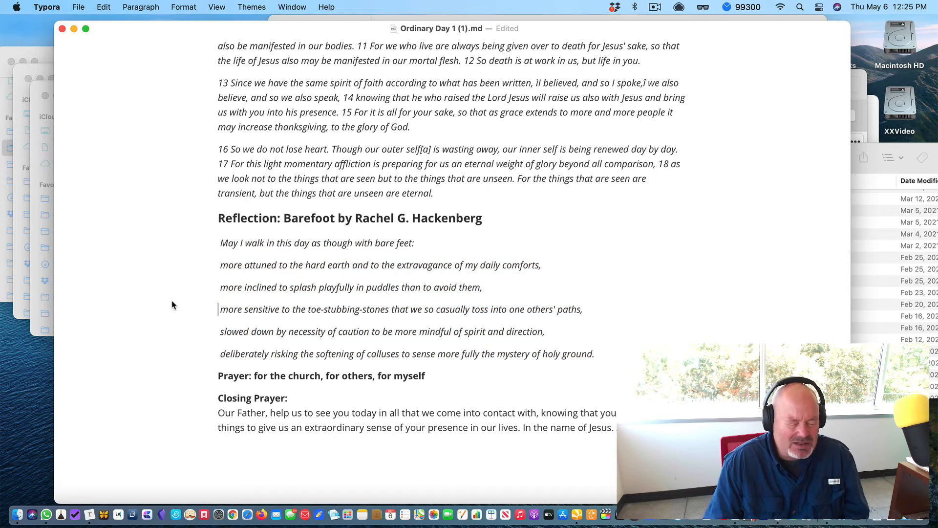
# Remove the bold formatting from the "Prayer: for the church, for others, for myself" line and make it a Heading 4
pyautogui.scroll(-1, 172, 304)
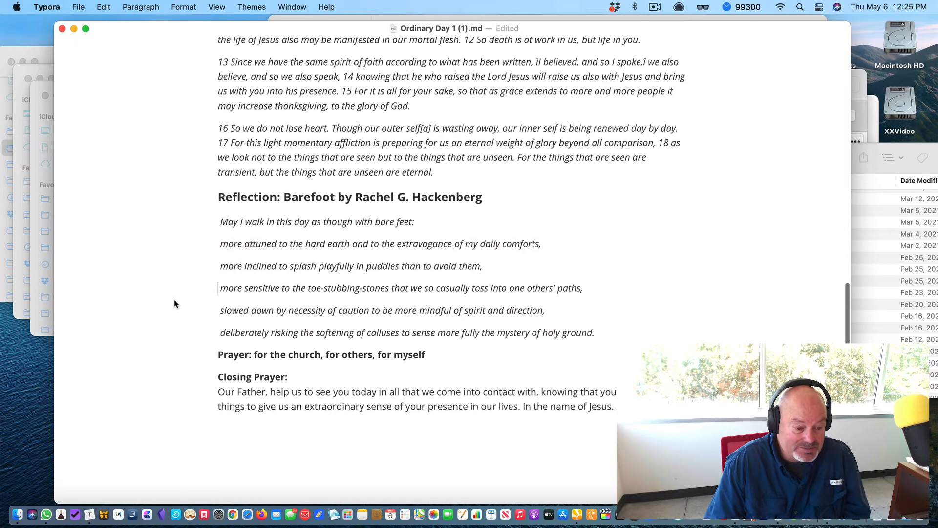
pyautogui.click(216, 355)
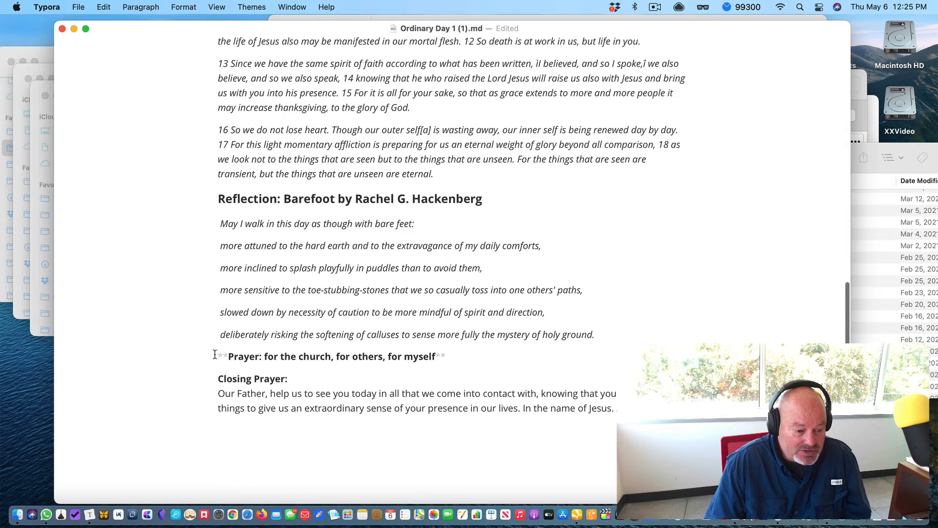
pyautogui.tripleClick(317, 358)
pyautogui.press('super+b')
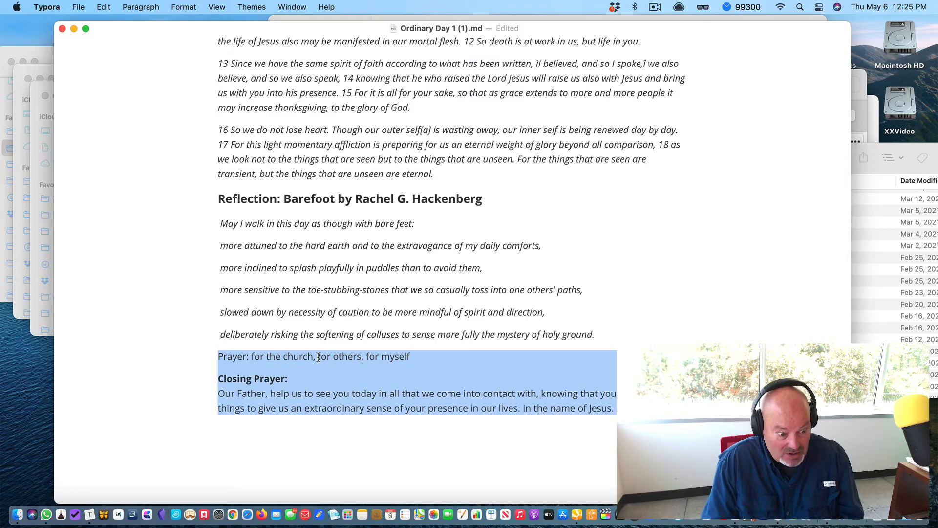
pyautogui.press('Right')
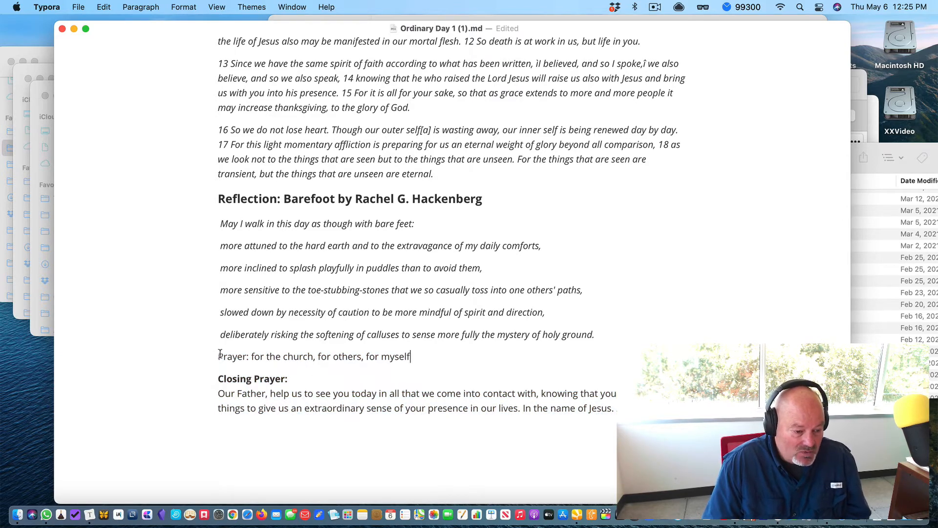
pyautogui.click(141, 7)
pyautogui.click(162, 66)
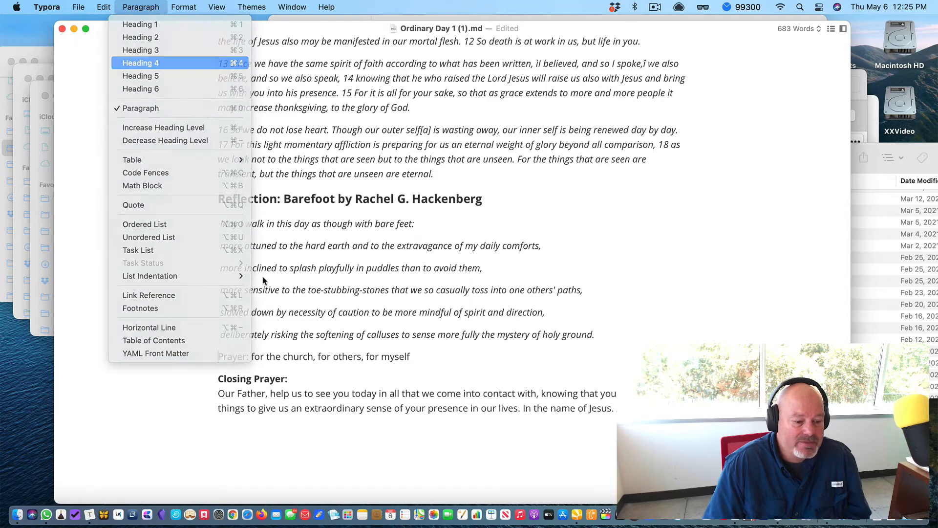
# Remove the bold formatting from the "Closing Prayer:" line and turn it into a Heading 3
pyautogui.click(224, 387)
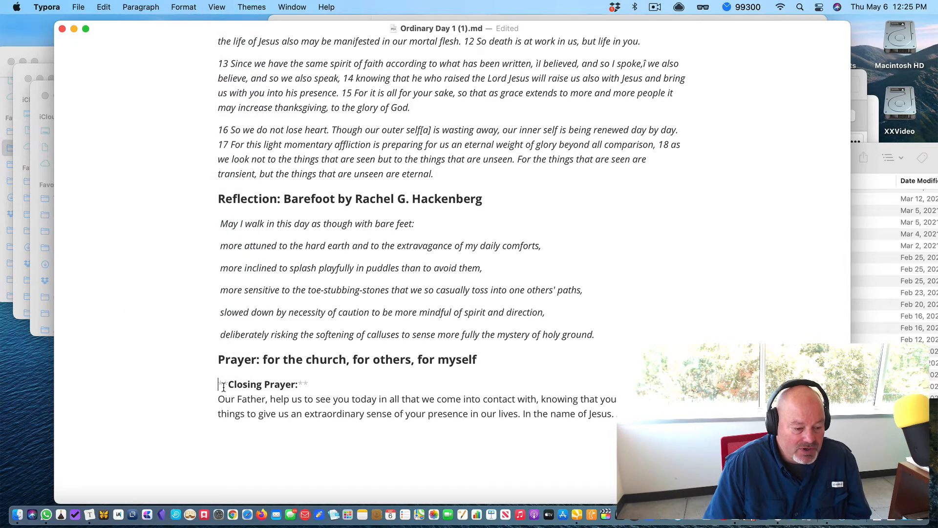
pyautogui.tripleClick(249, 386)
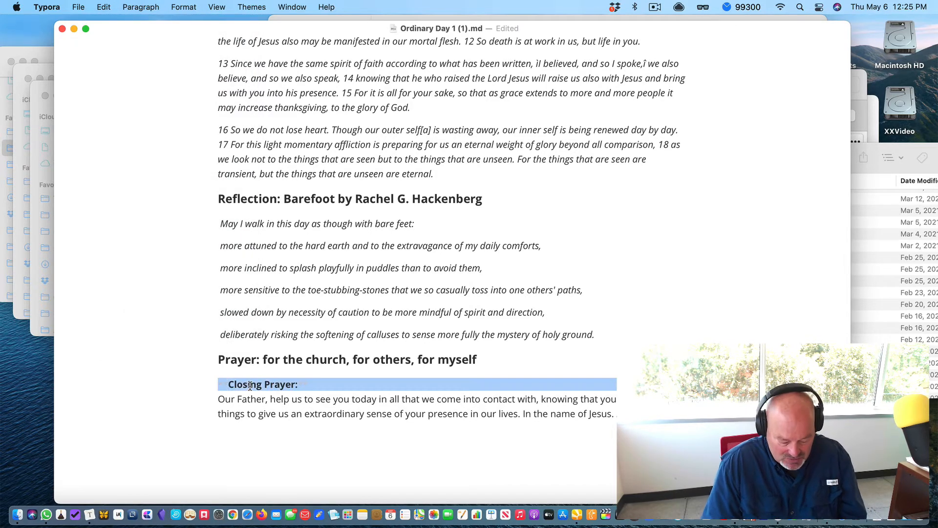
pyautogui.press('super+b')
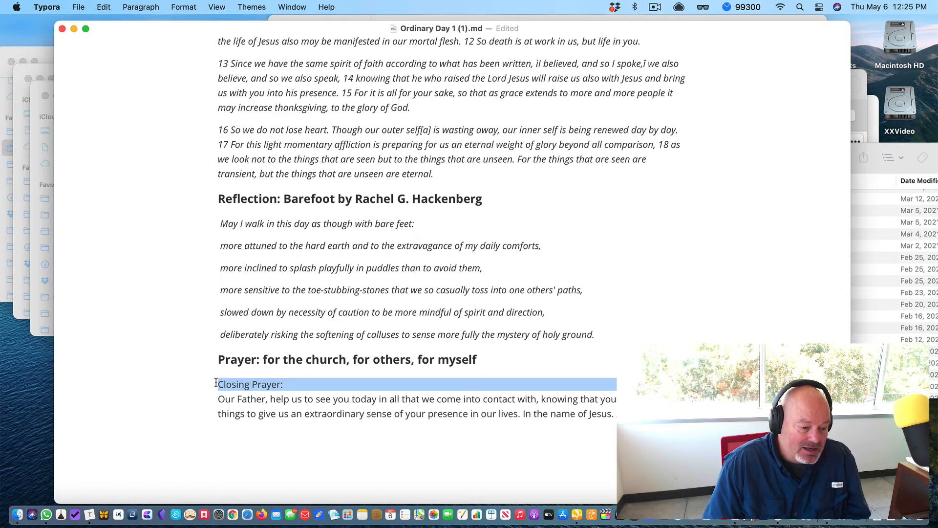
pyautogui.click(216, 382)
pyautogui.click(140, 6)
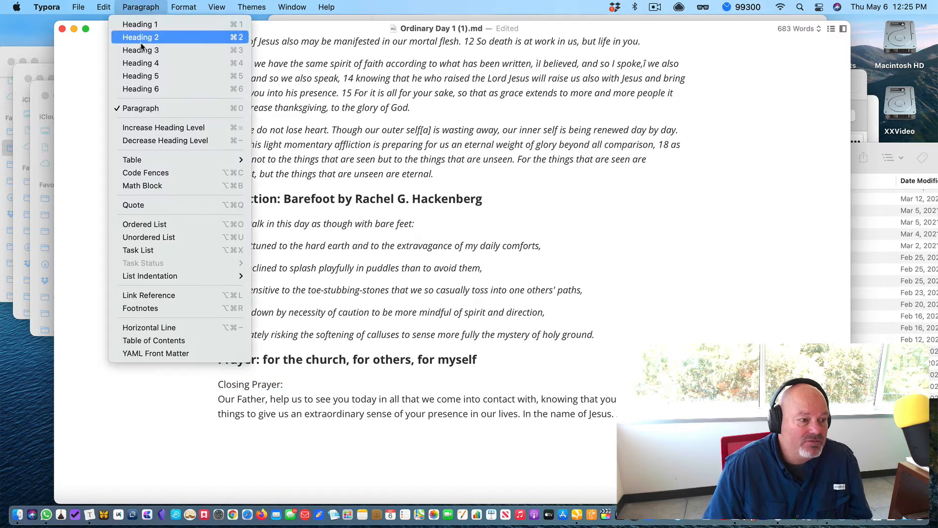
pyautogui.click(145, 50)
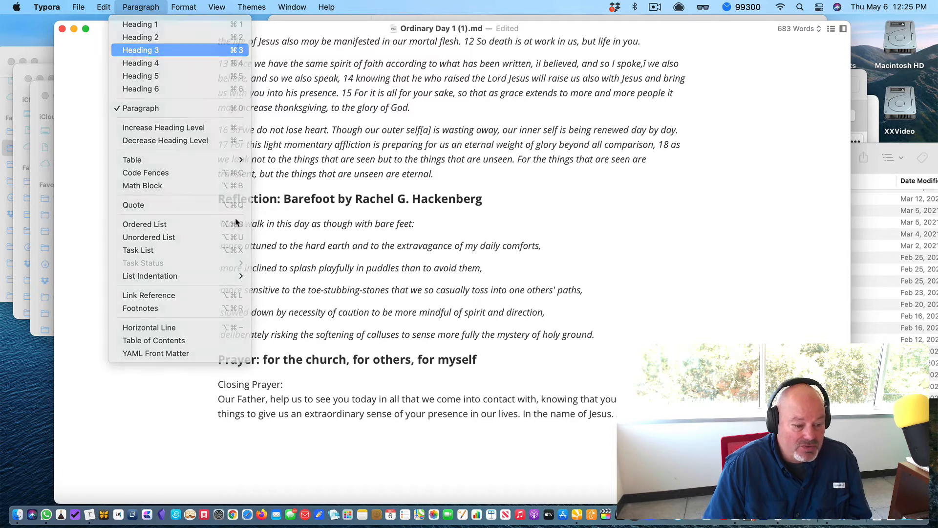
# Italicize the closing prayer paragraph that begins "Our Father, help us to see you today"
pyautogui.scroll(-1, 310, 420)
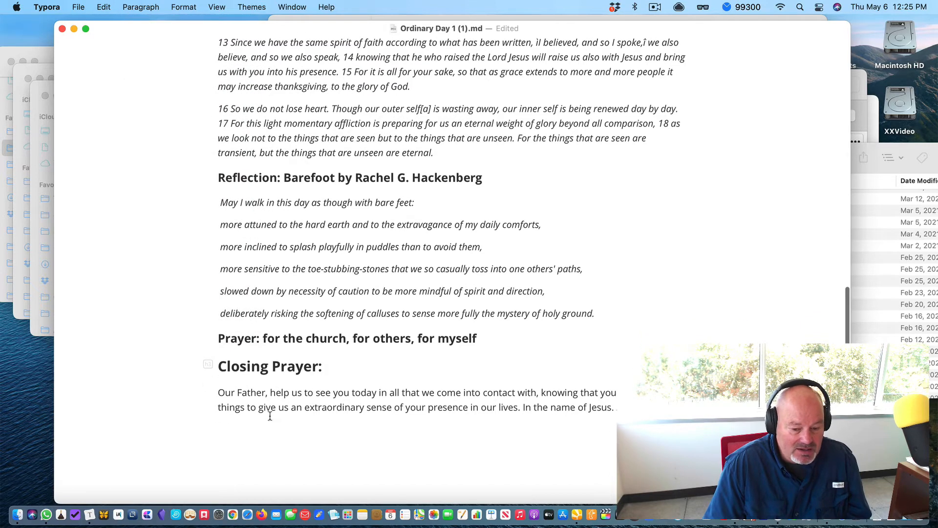
pyautogui.moveTo(218, 393); pyautogui.dragTo(594, 420)
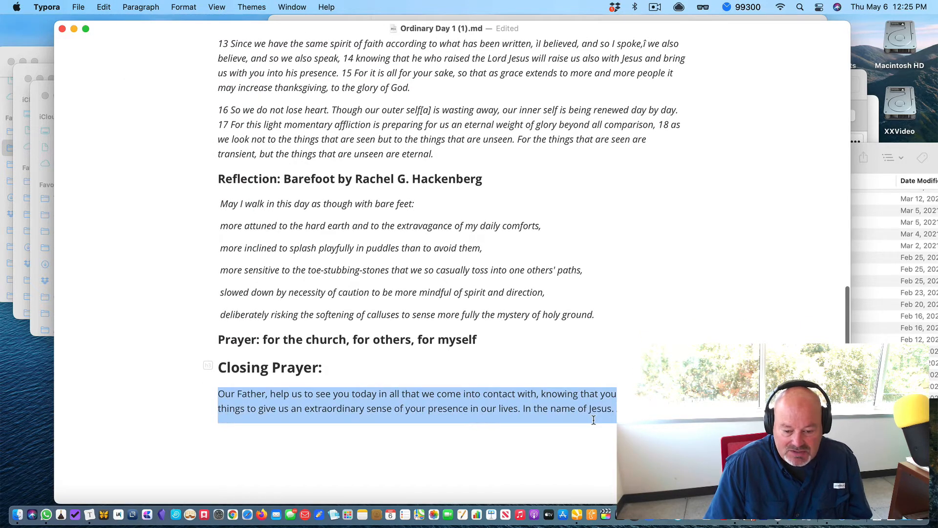
pyautogui.press('super+v')
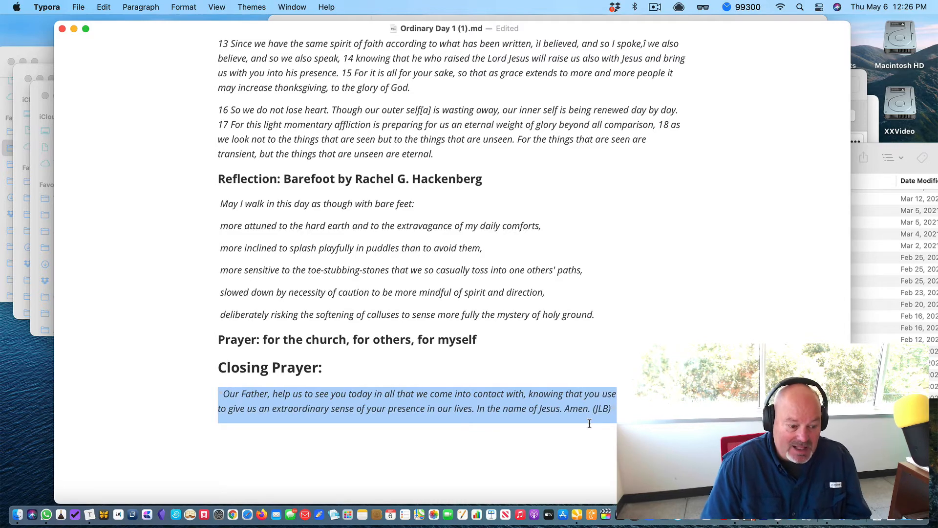
# Rename the document file to Ordinary Day 1.md by removing the "(1)" suffix
pyautogui.scroll(20, 464, 337)
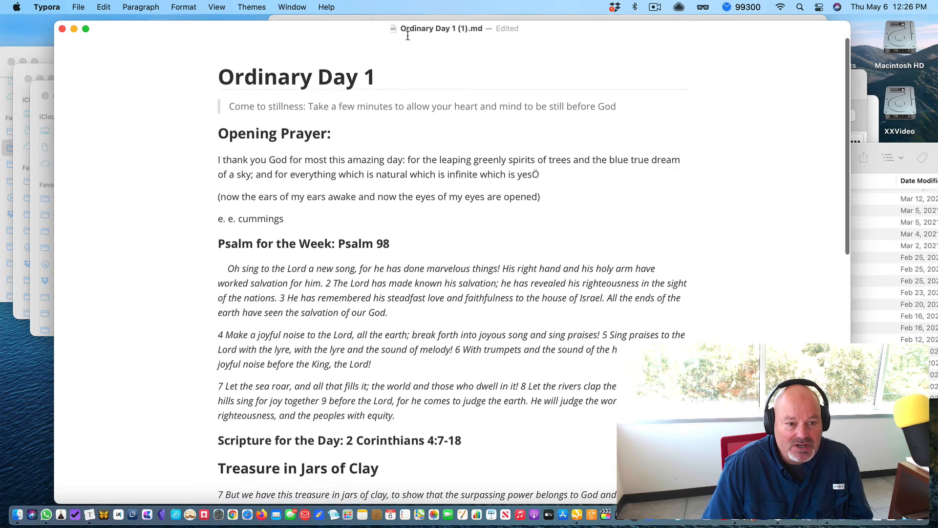
pyautogui.click(521, 29)
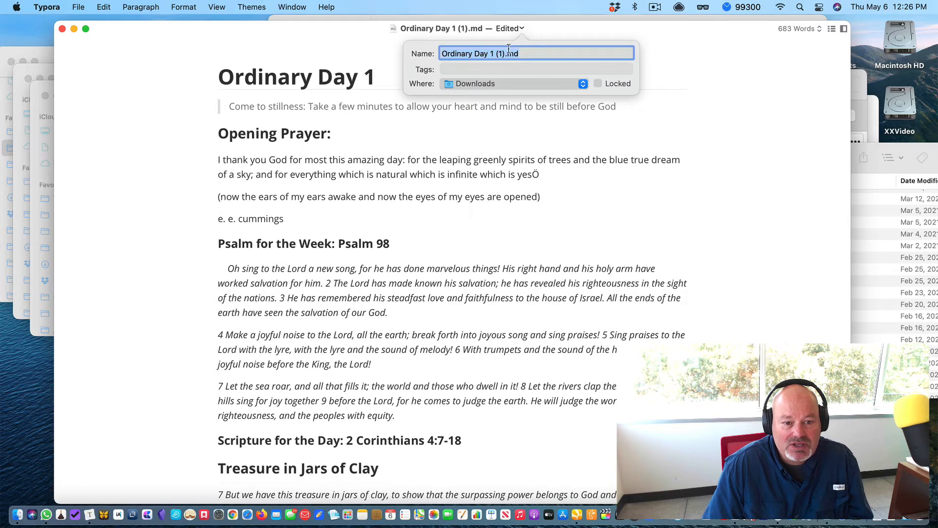
pyautogui.click(506, 53)
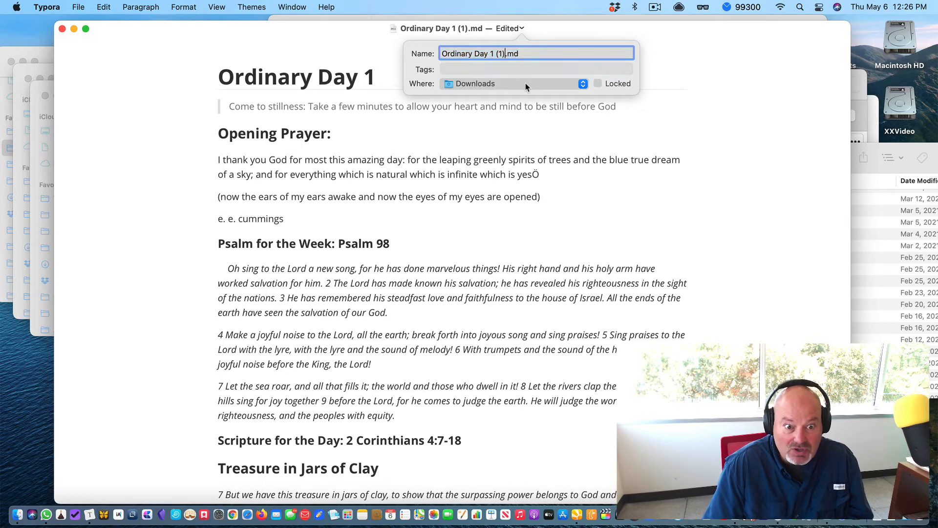
pyautogui.press('BackSpace')
pyautogui.press('BackSpace')
pyautogui.press('BackSpace')
pyautogui.press('BackSpace')
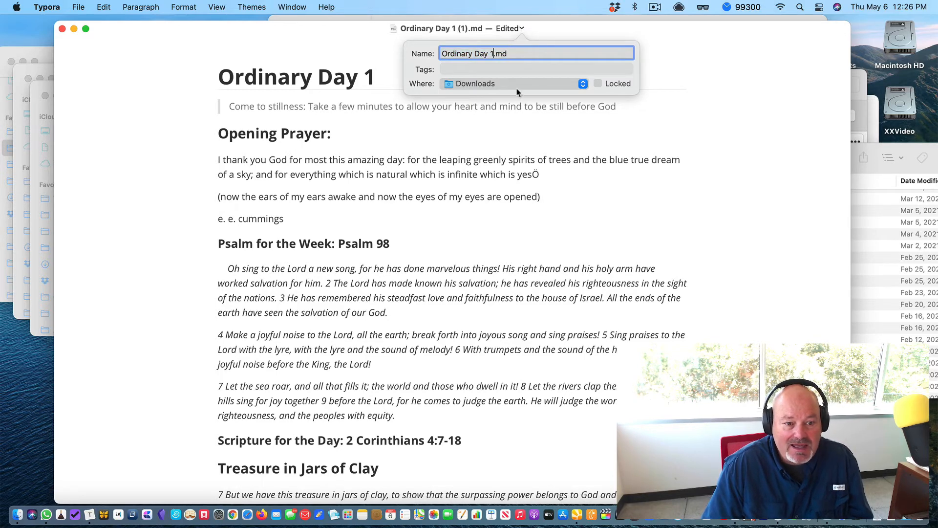
# Move the renamed file from Downloads to the LinkedIn folder listed among the favorites
pyautogui.click(487, 85)
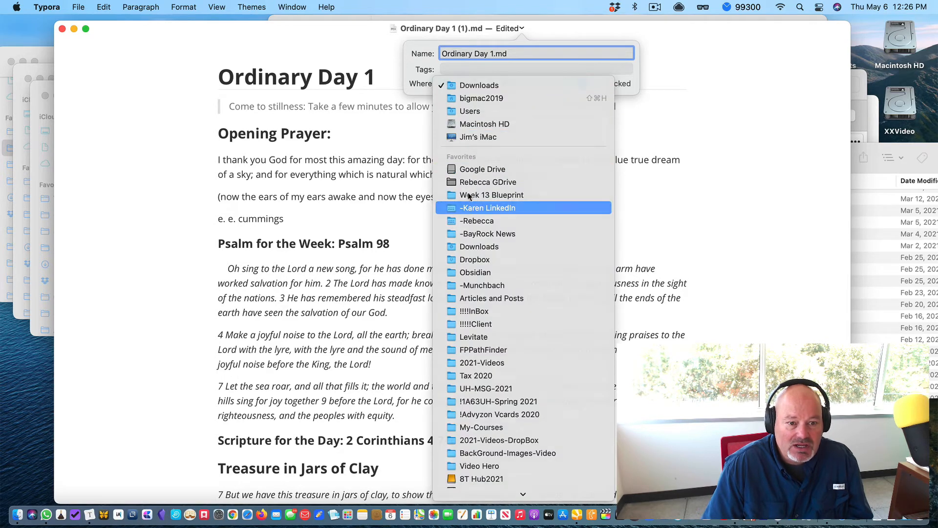
pyautogui.click(487, 207)
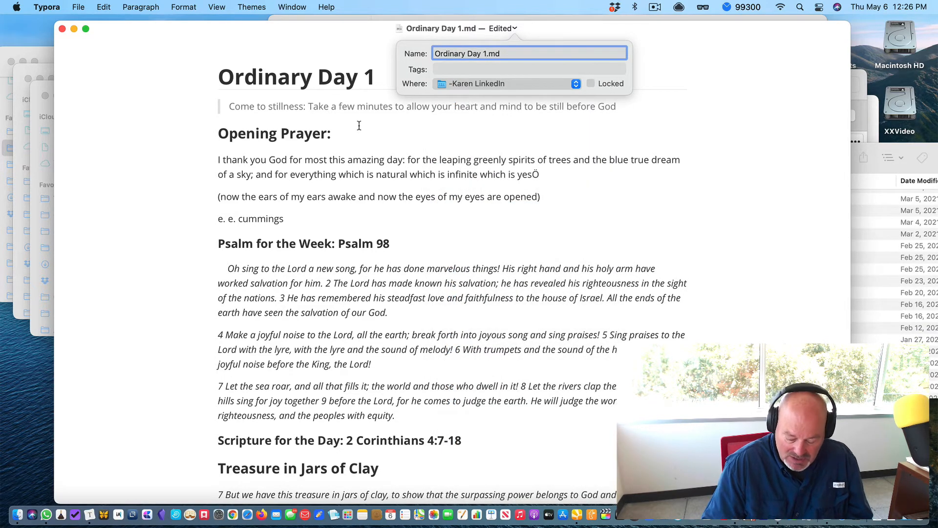
pyautogui.press('Return')
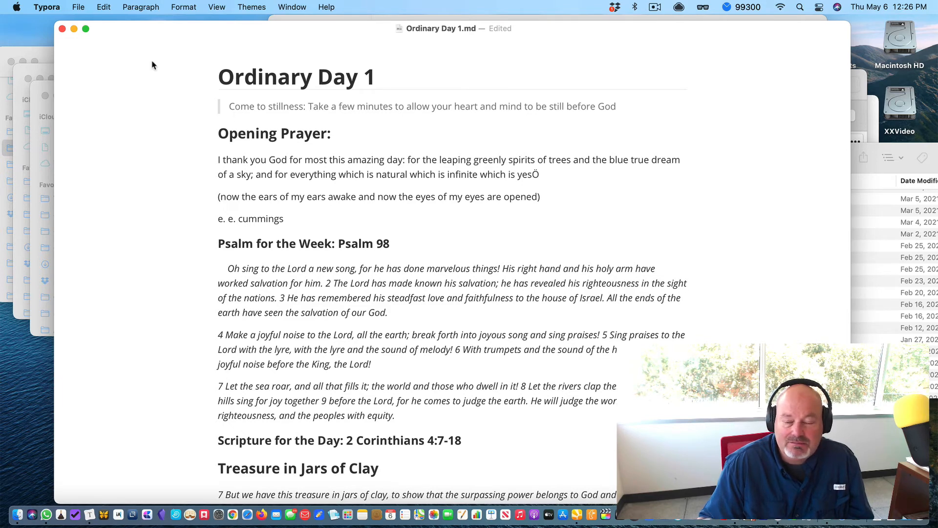
# Switch to Finder, close the Downloads window and open Ordinary Day 1.md from the Ordinary folder under Bluebook Topics
pyautogui.click(17, 514)
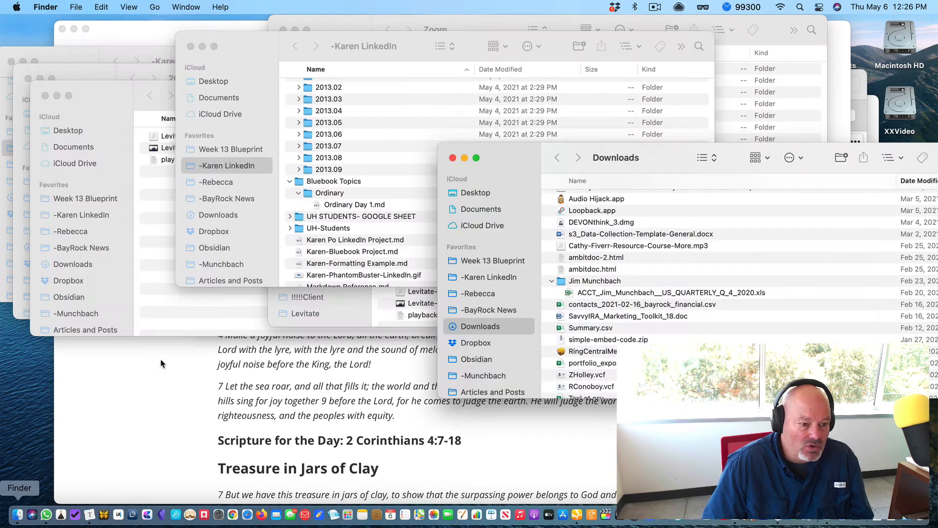
pyautogui.click(452, 158)
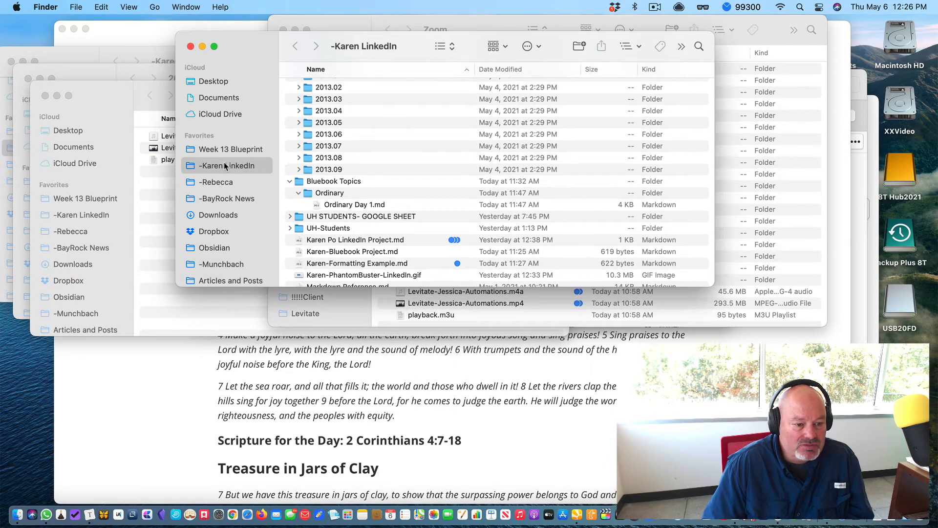
pyautogui.scroll(2, 387, 161)
pyautogui.scroll(-4, 310, 182)
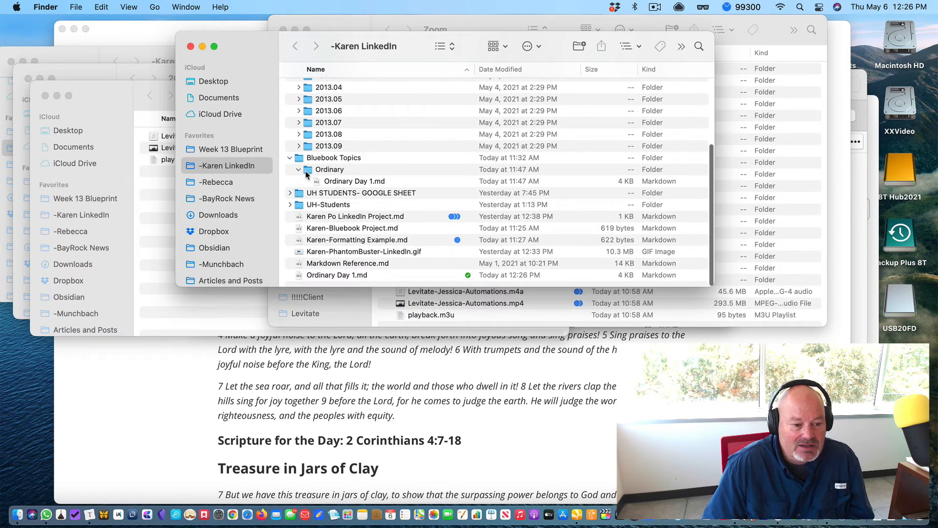
pyautogui.click(348, 182)
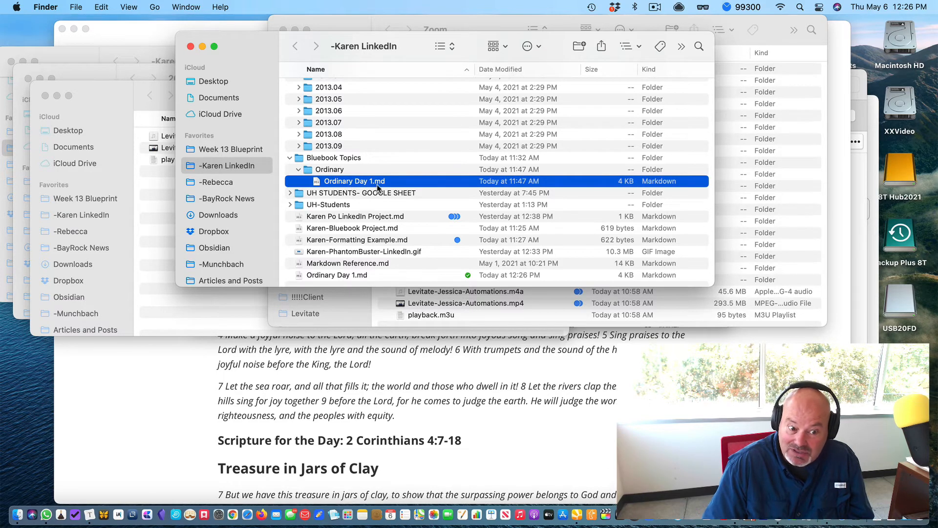
pyautogui.scroll(-2, 399, 199)
pyautogui.click(368, 277)
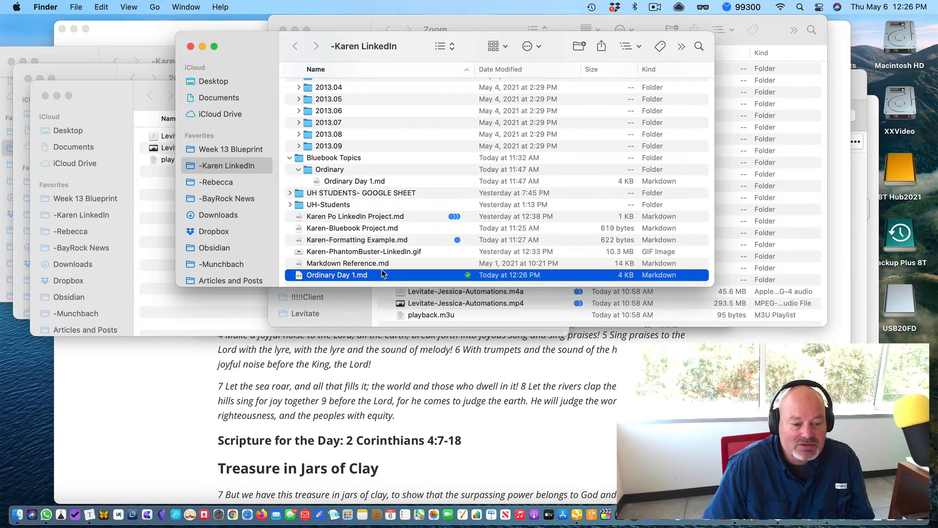
pyautogui.doubleClick(370, 182)
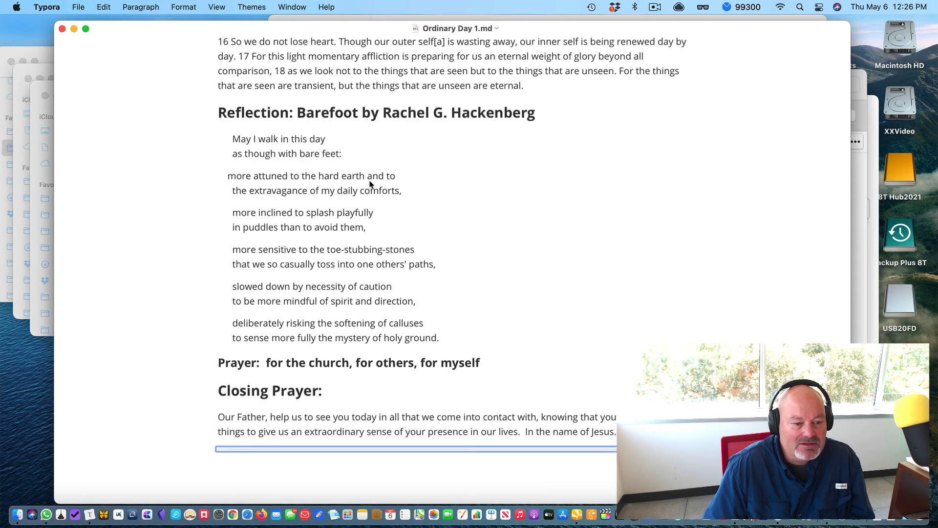
# Change the "Treasure in Jars of Clay" line to a Heading 3
pyautogui.scroll(1, 388, 187)
pyautogui.scroll(-2, 388, 187)
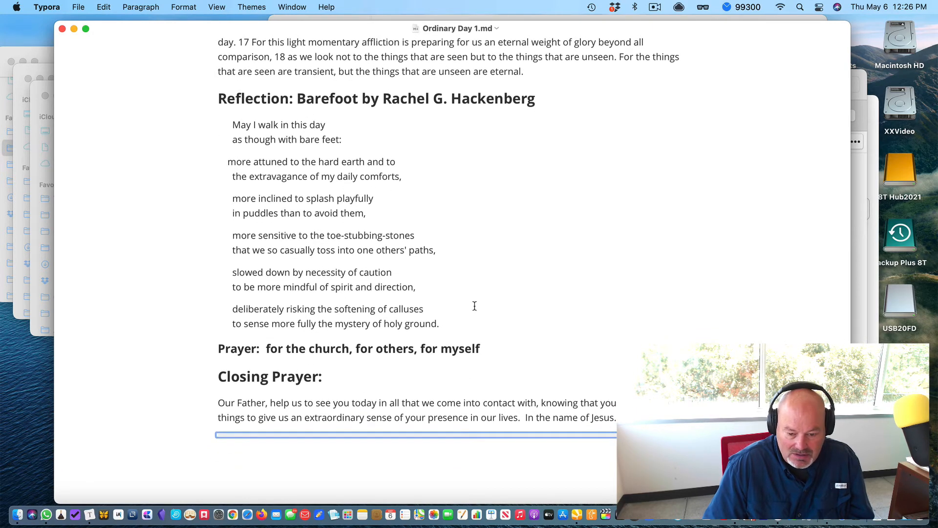
pyautogui.click(462, 439)
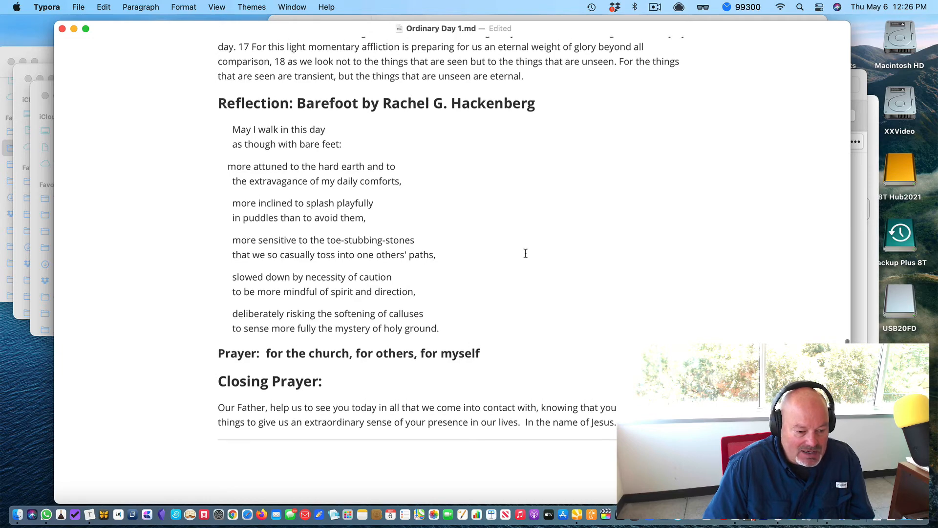
pyautogui.scroll(10, 525, 253)
pyautogui.scroll(5, 526, 252)
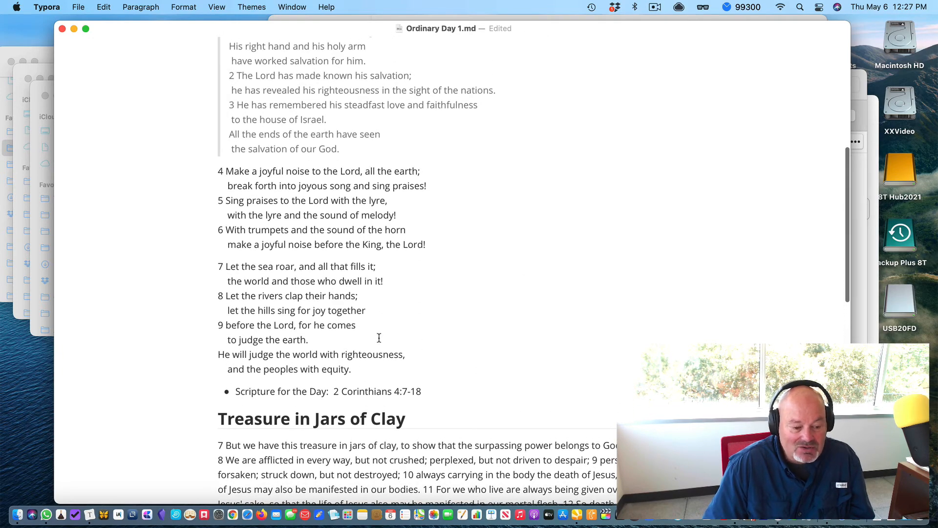
pyautogui.scroll(-4, 379, 337)
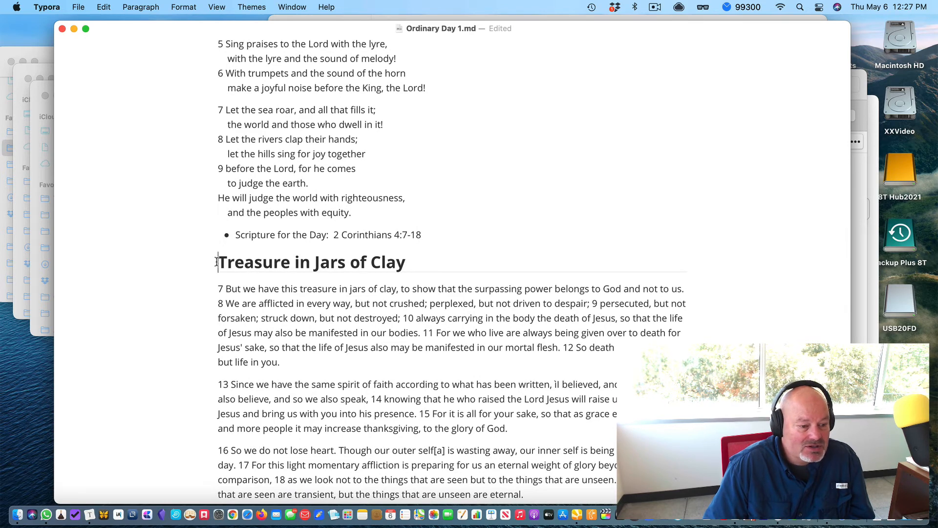
pyautogui.click(145, 6)
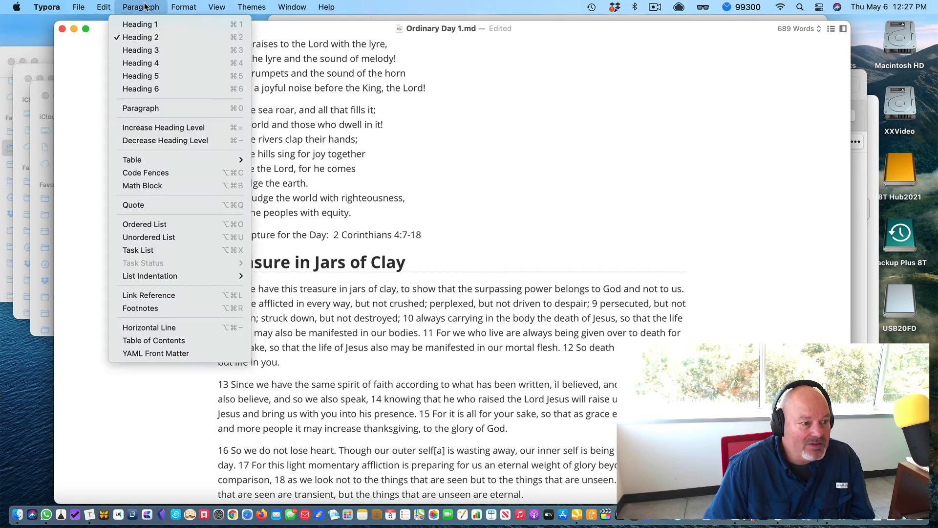
pyautogui.click(412, 273)
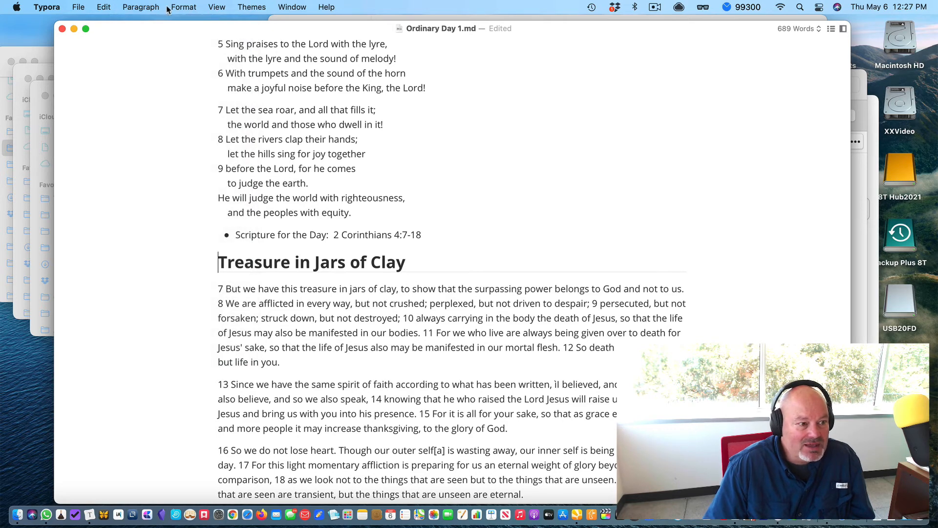
pyautogui.click(137, 7)
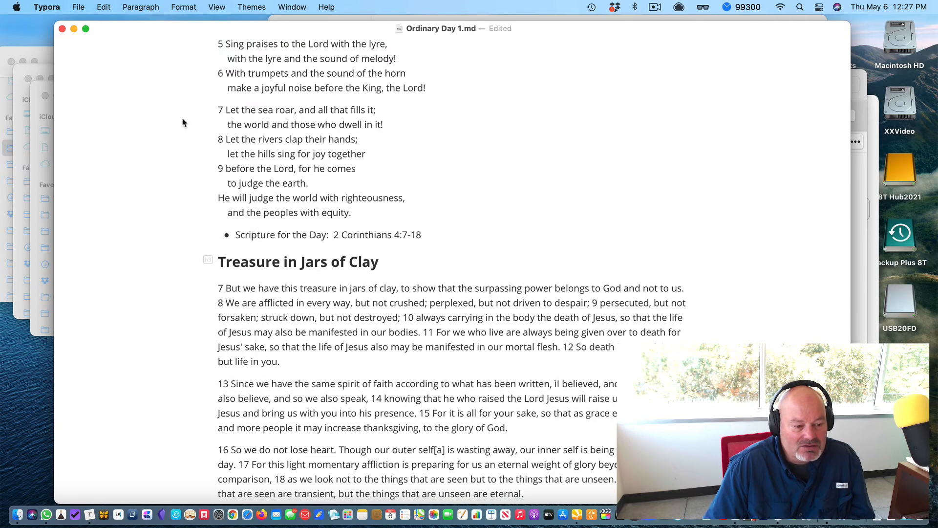
# Check the paragraph style of the quoted Psalm 98 opening verses and review the headings and verses around them
pyautogui.scroll(10, 332, 210)
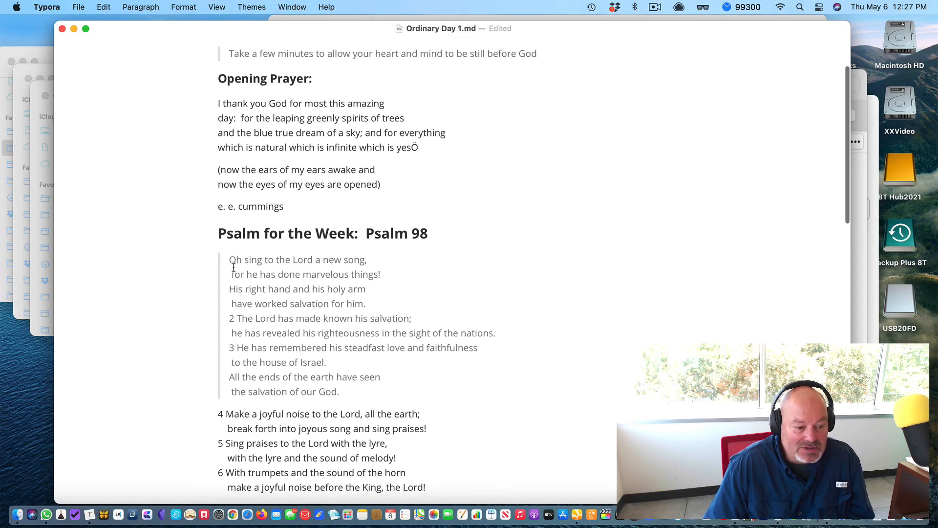
pyautogui.moveTo(228, 262); pyautogui.dragTo(383, 388)
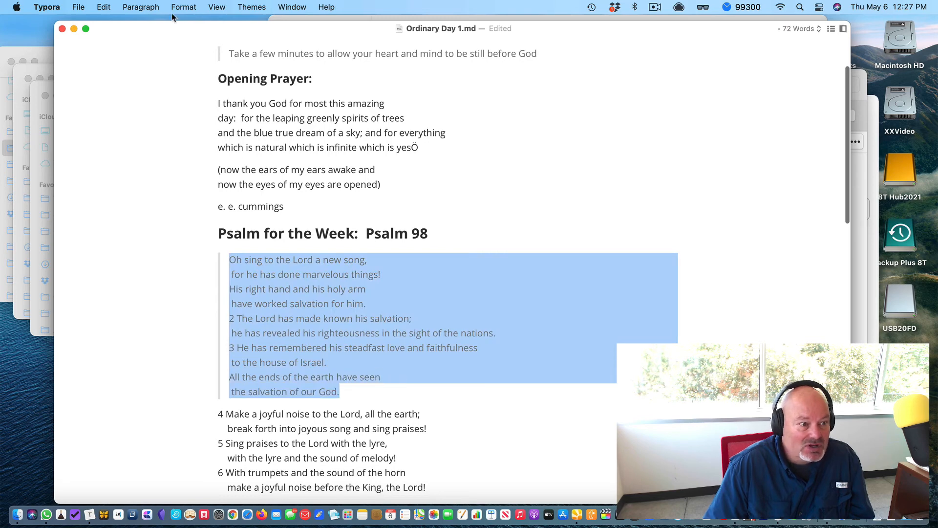
pyautogui.click(156, 8)
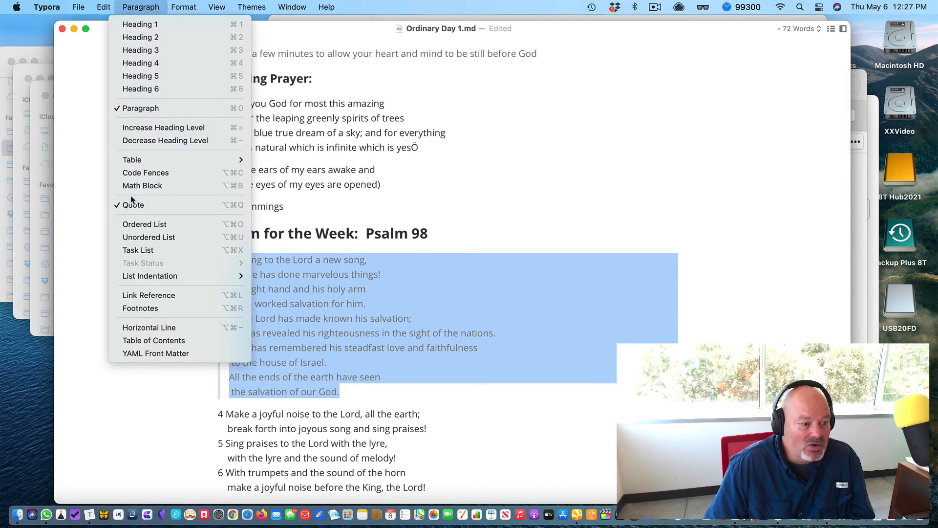
pyautogui.click(206, 197)
pyautogui.scroll(-3, 416, 314)
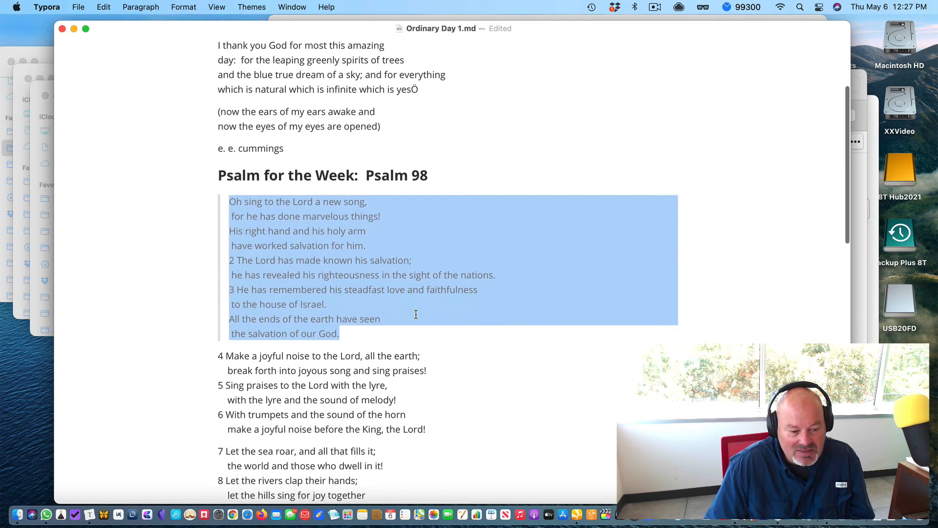
pyautogui.scroll(-4, 416, 314)
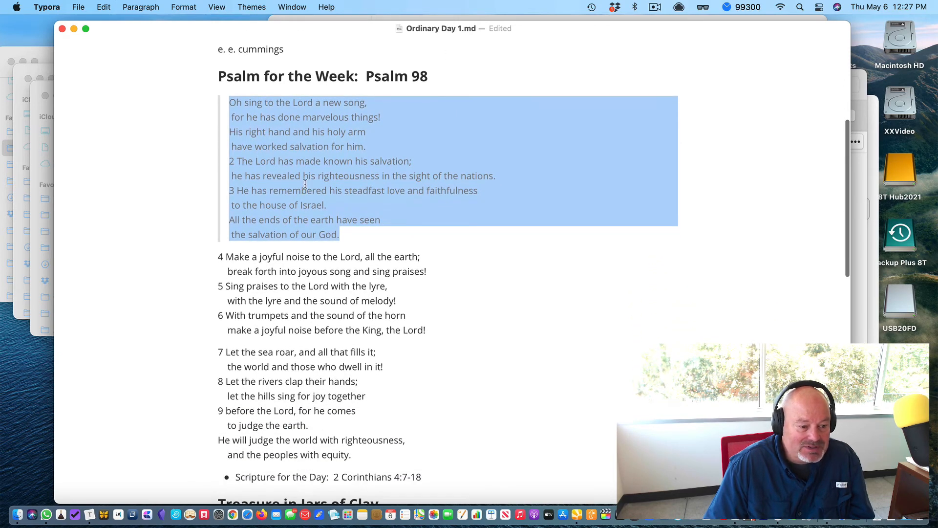
pyautogui.scroll(-3, 340, 352)
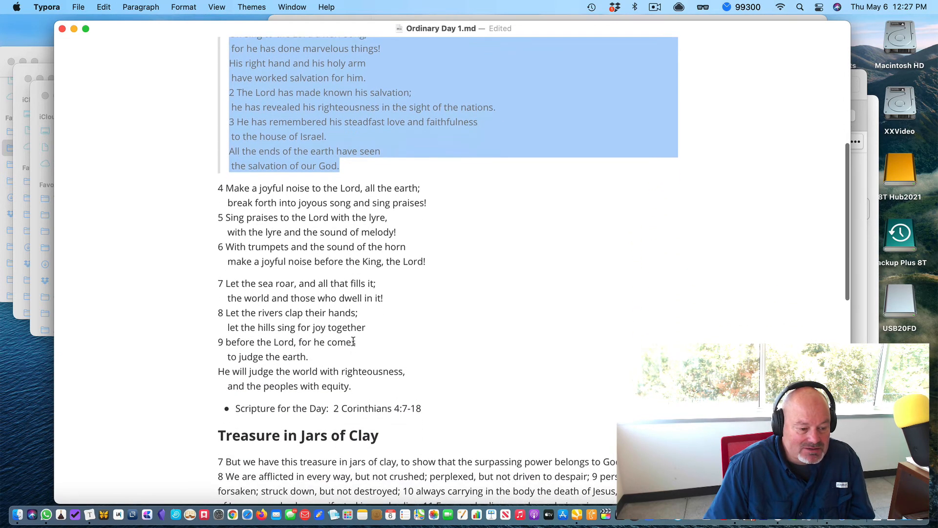
pyautogui.scroll(5, 418, 268)
pyautogui.scroll(7, 420, 267)
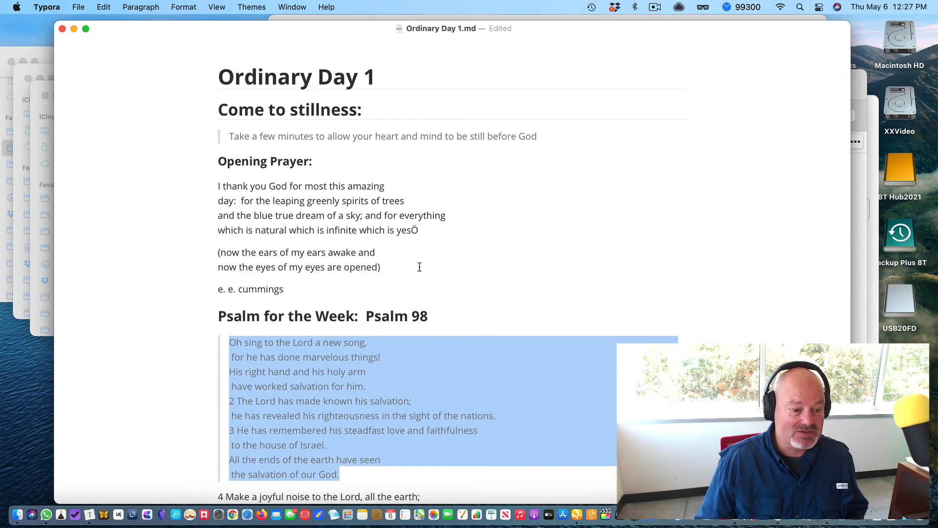
pyautogui.scroll(-2, 424, 263)
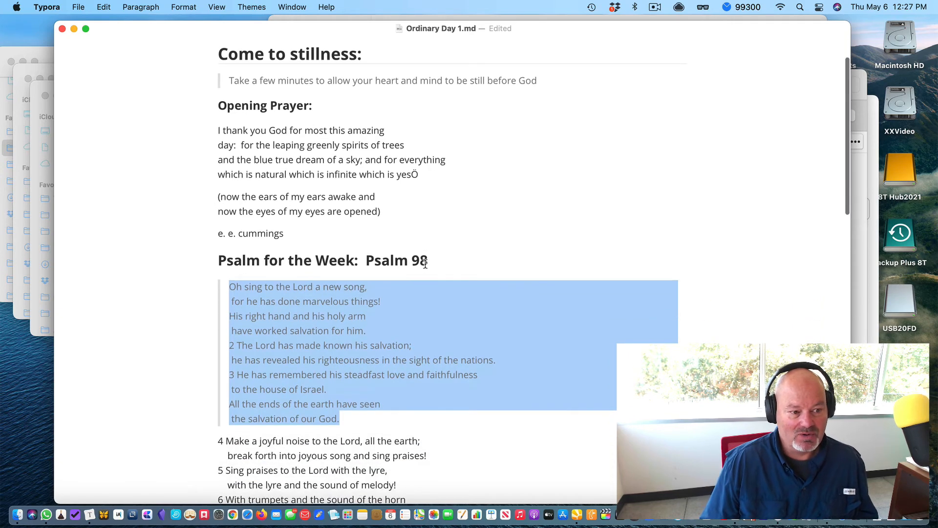
pyautogui.scroll(2, 425, 263)
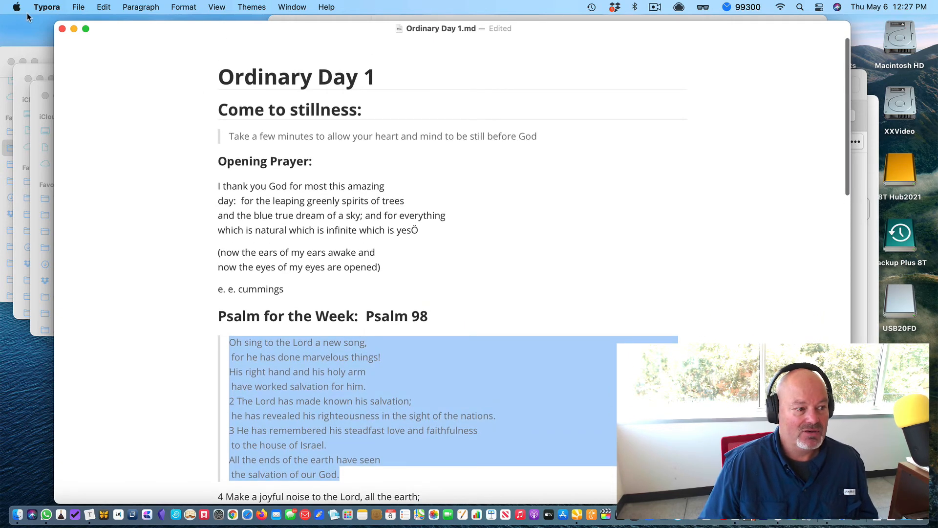
# Close both open Ordinary Day 1 documents
pyautogui.press('super+z')
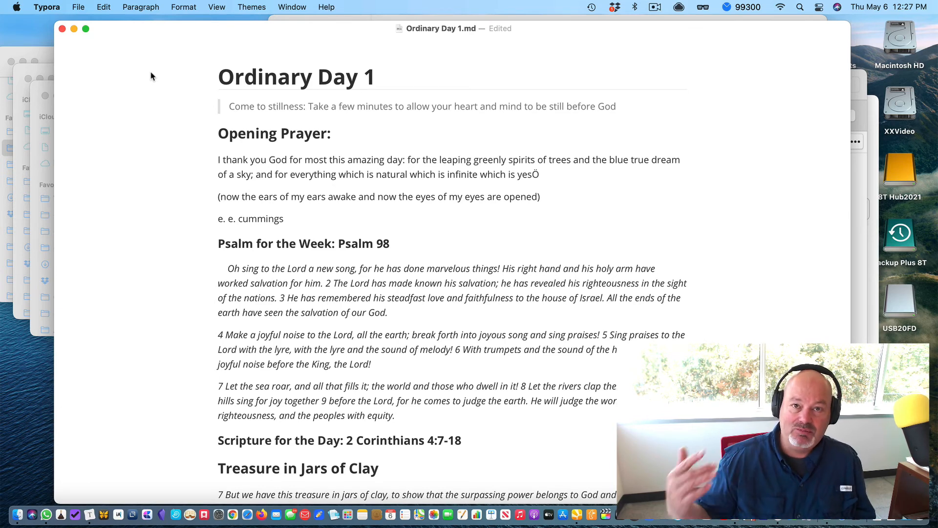
pyautogui.click(62, 29)
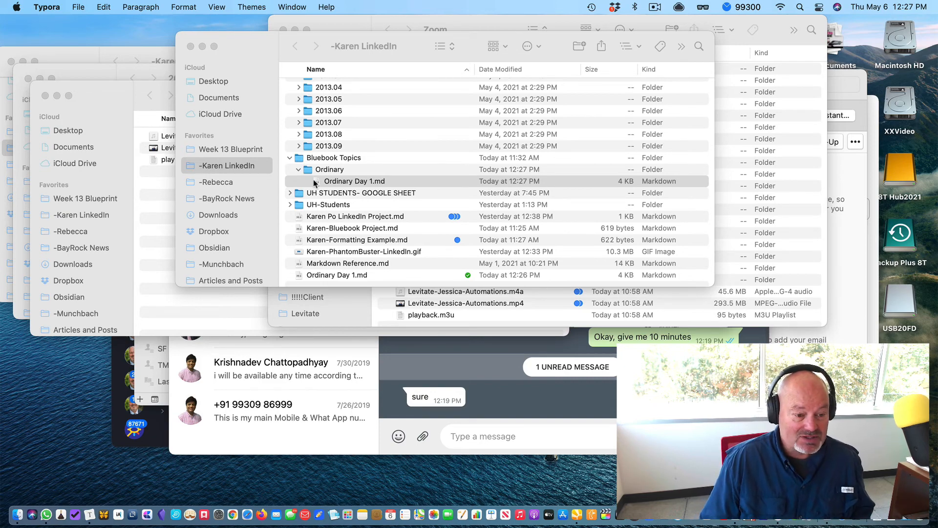
# Expand the 2012.07 folder under Bluebook Text Files and look over its text files and the Bluebook Topics folder
pyautogui.scroll(5, 345, 146)
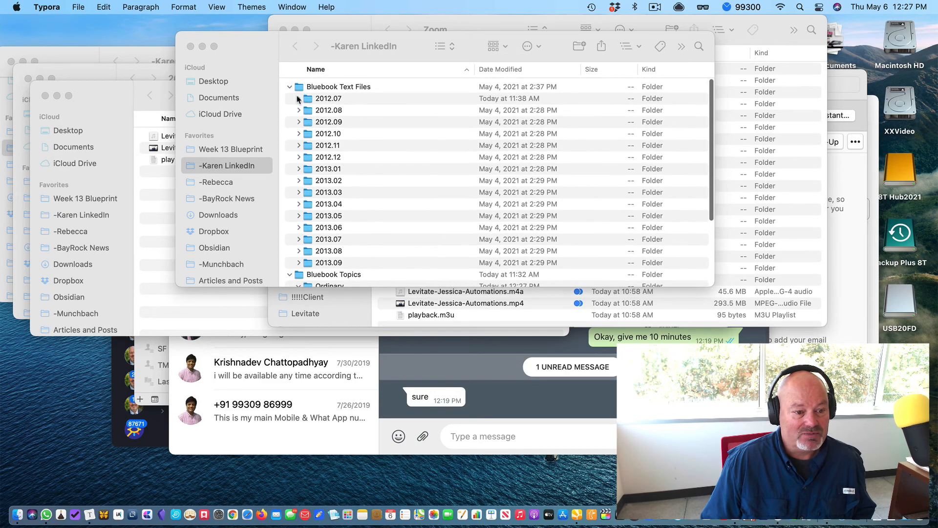
pyautogui.click(298, 98)
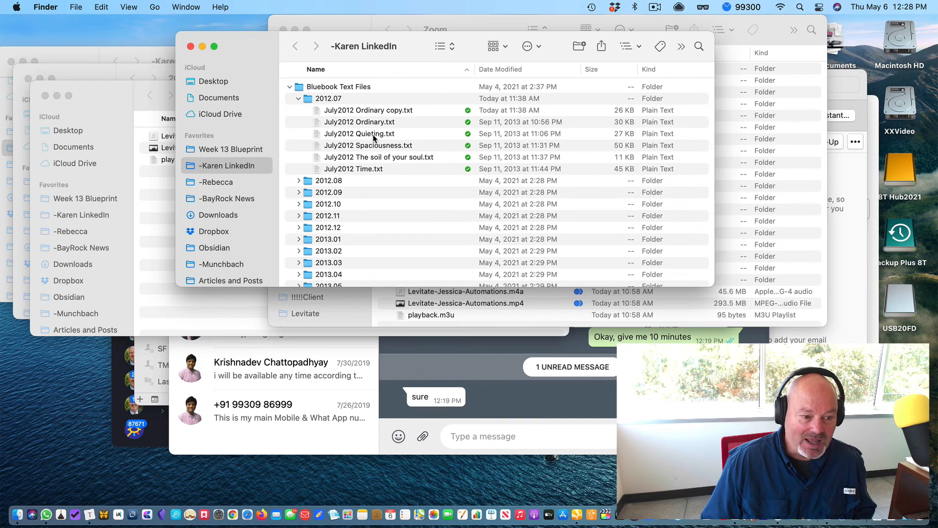
pyautogui.scroll(-5, 374, 138)
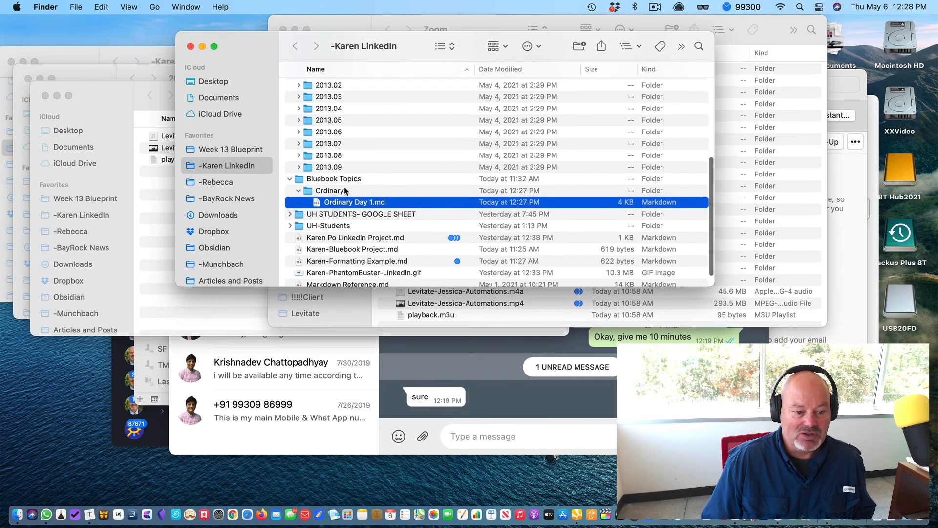
pyautogui.scroll(5, 368, 159)
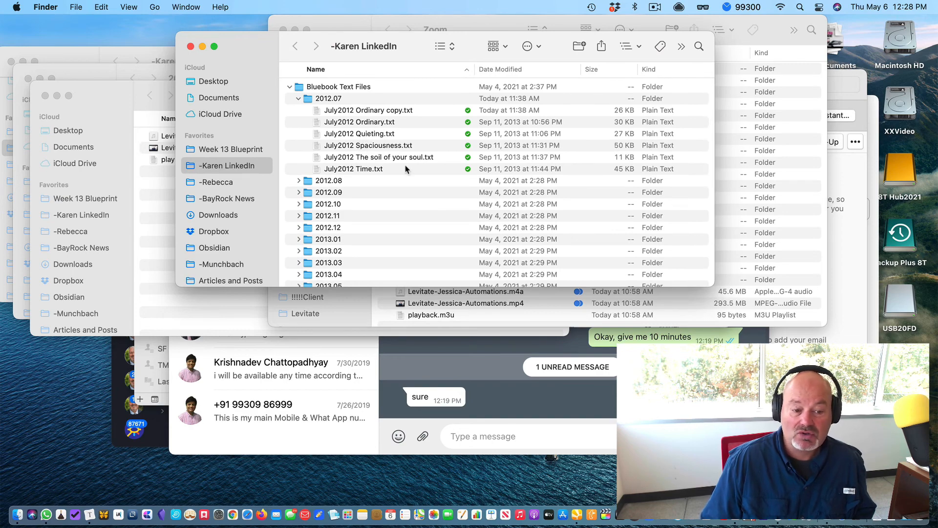
# Expand the 2012.08 and 2012.09 folders and look over their text files and the remaining monthly folders
pyautogui.scroll(-2, 389, 170)
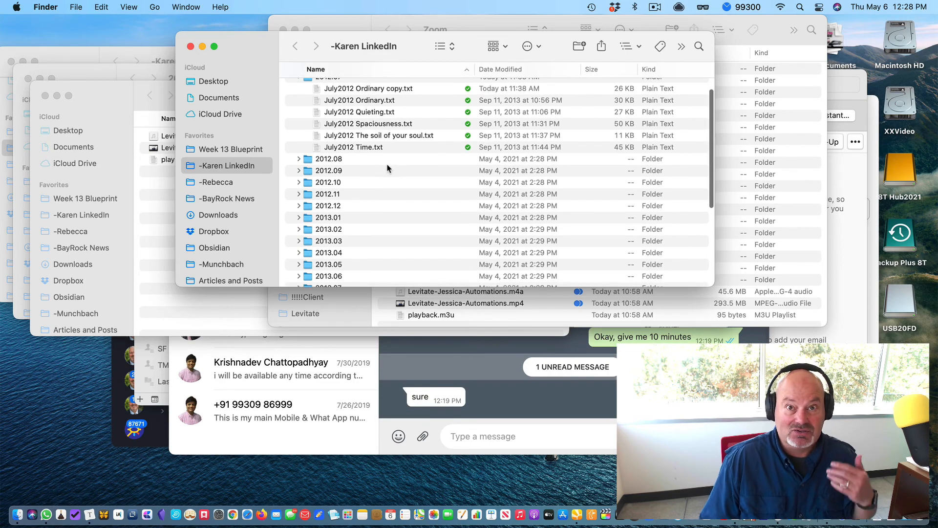
pyautogui.scroll(-2, 389, 168)
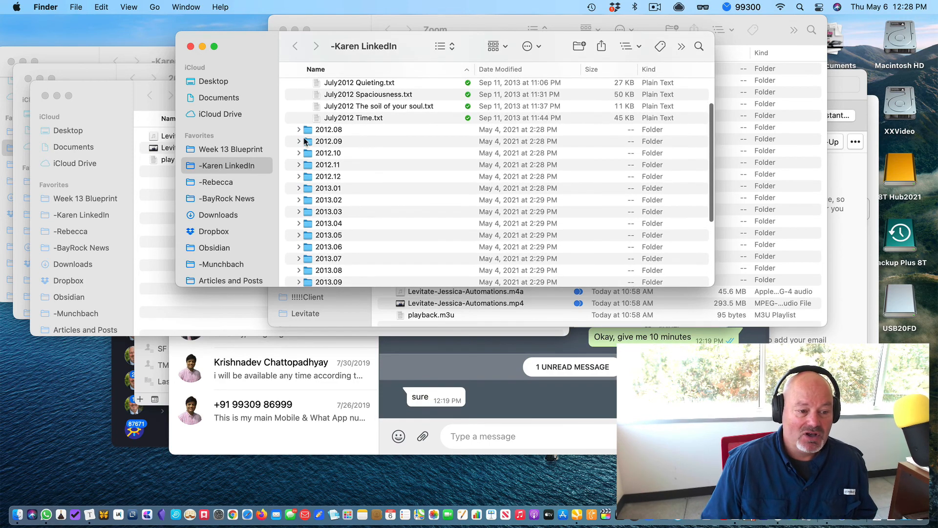
pyautogui.click(299, 130)
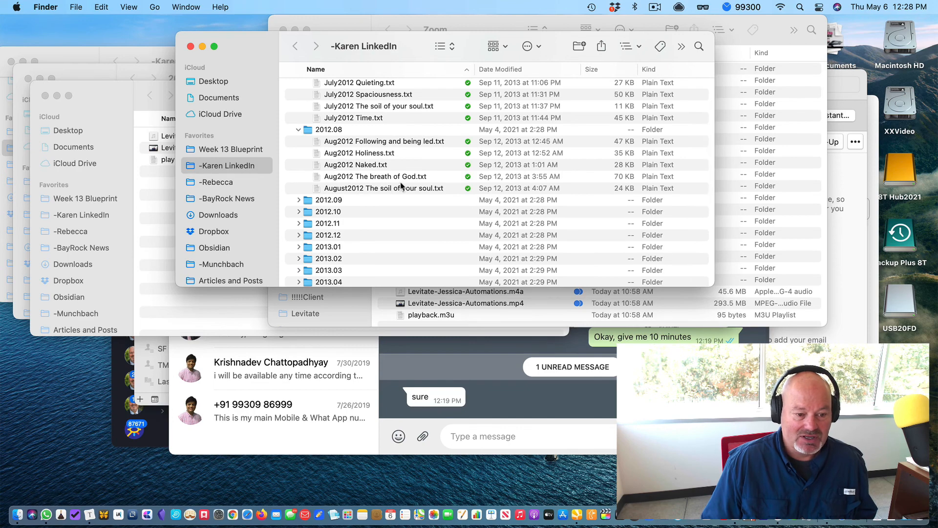
pyautogui.scroll(-2, 326, 172)
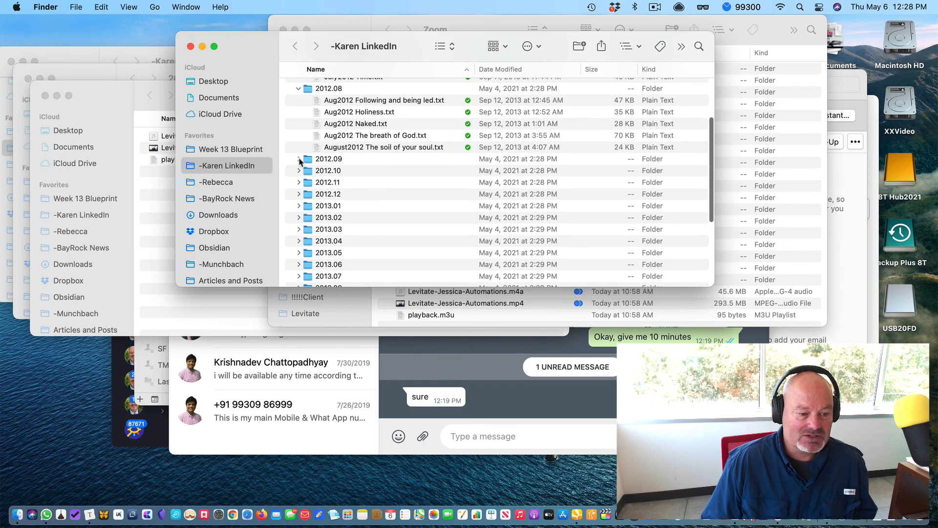
pyautogui.click(299, 159)
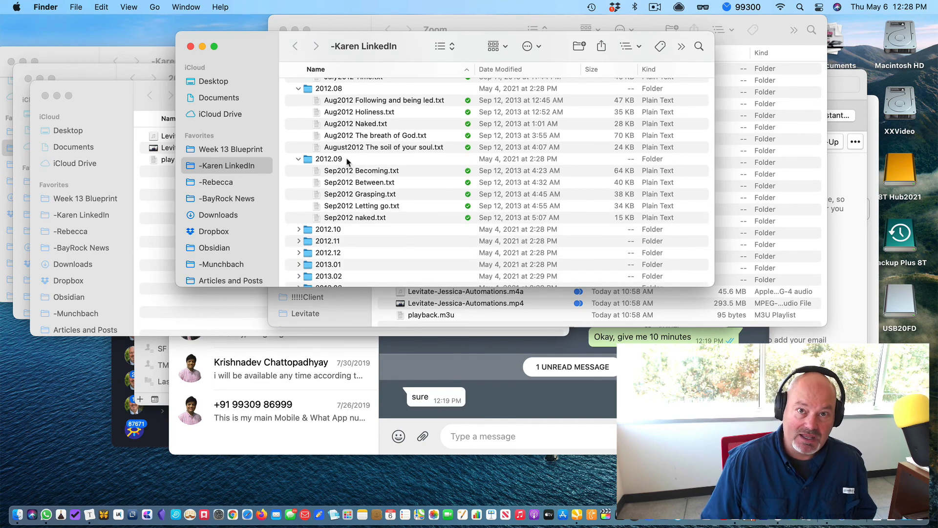
pyautogui.scroll(-5, 348, 162)
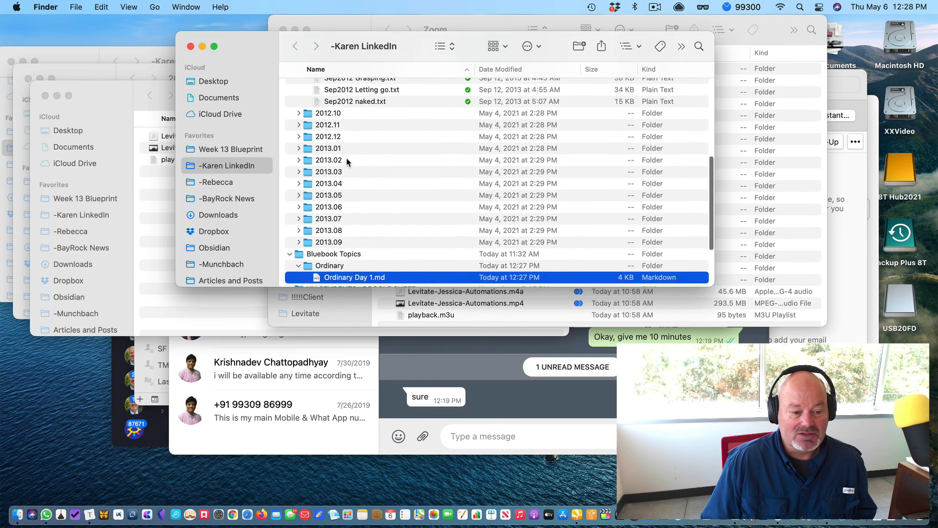
# Collapse the 2012.08 and 2012.09 folders and return to the start of the Bluebook Text Files list
pyautogui.scroll(6, 348, 161)
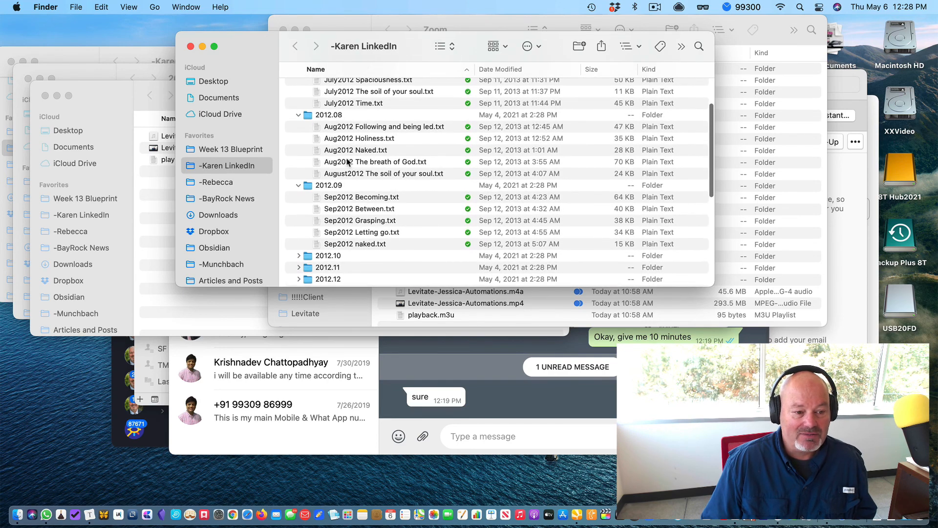
pyautogui.click(299, 115)
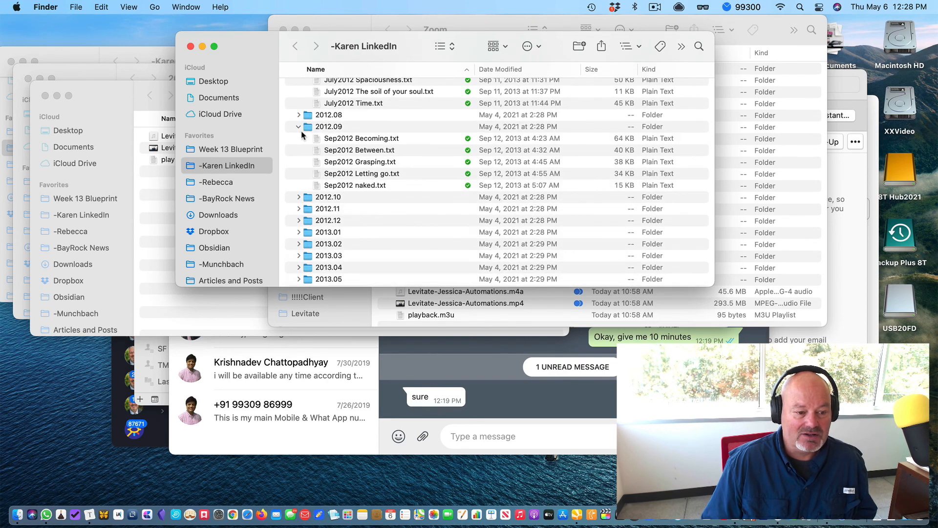
pyautogui.click(299, 127)
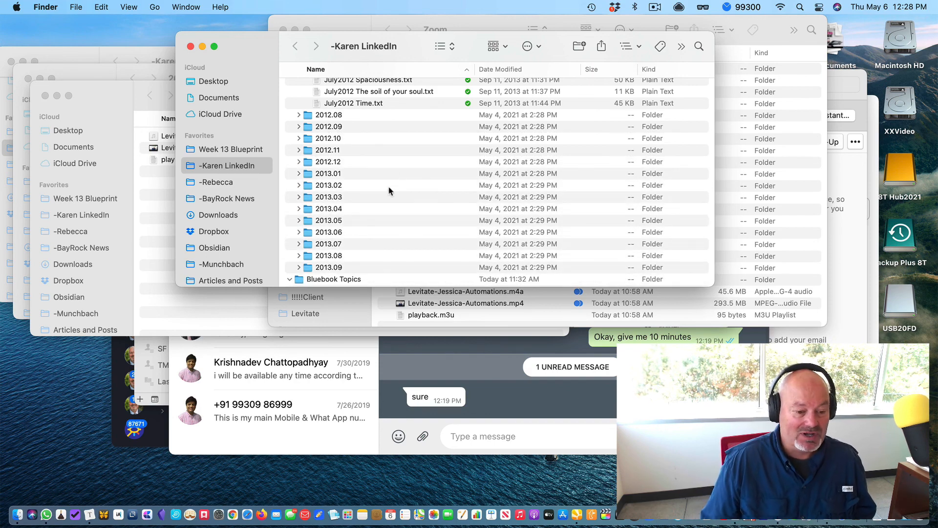
pyautogui.scroll(3, 391, 185)
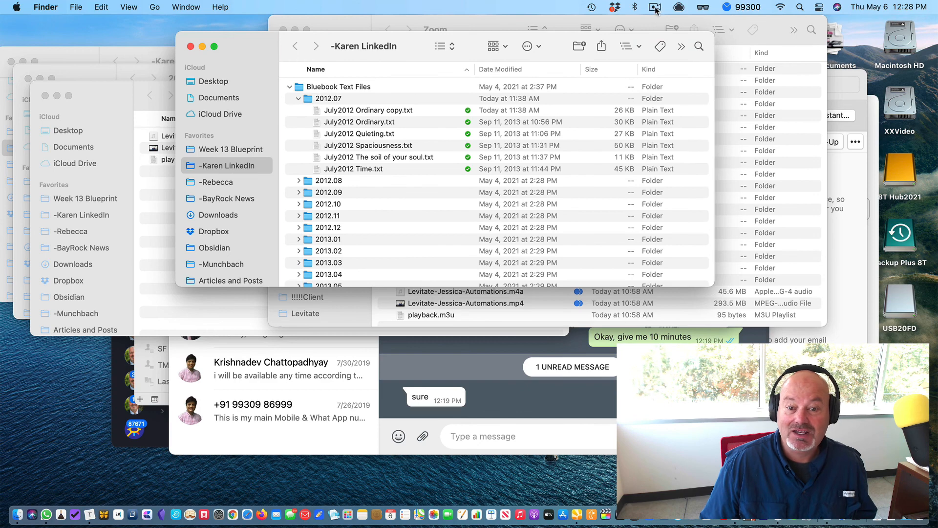